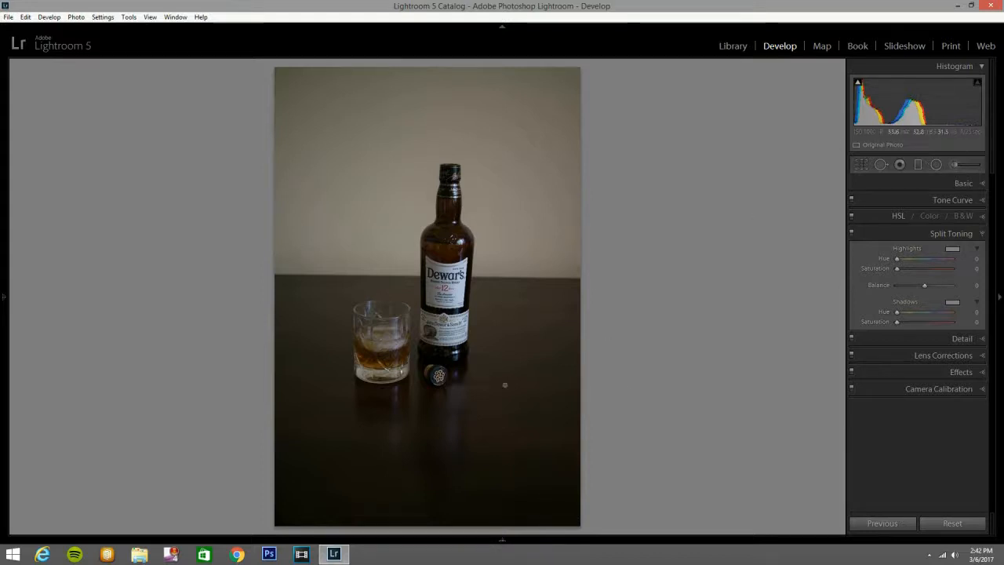
# Review the whisky bottle and glass photos without scattered ice, inspecting the bottle up close in DSC03549.ARW and DSC03561.ARW.
pyautogui.moveTo(527, 541)
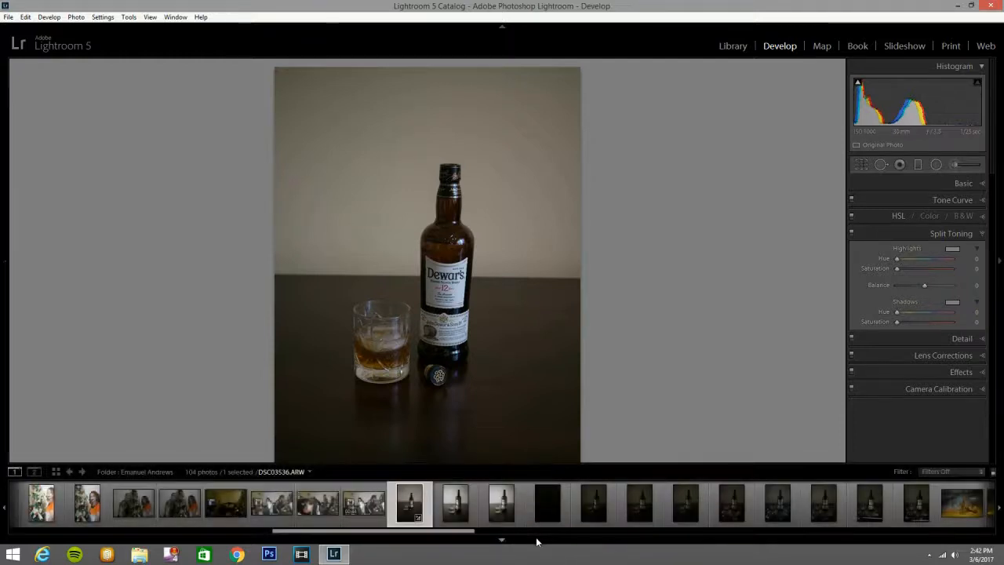
pyautogui.click(547, 502)
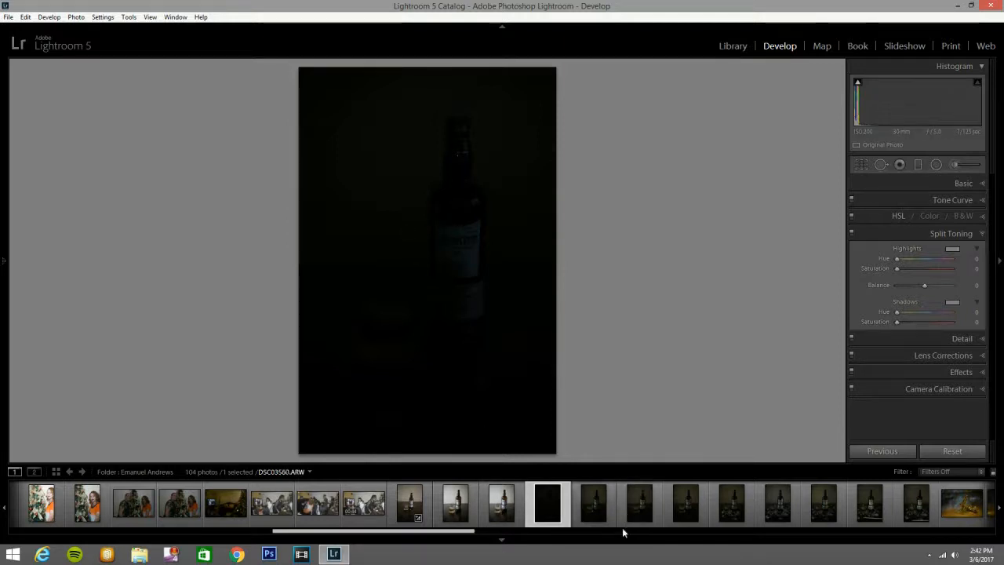
pyautogui.click(590, 503)
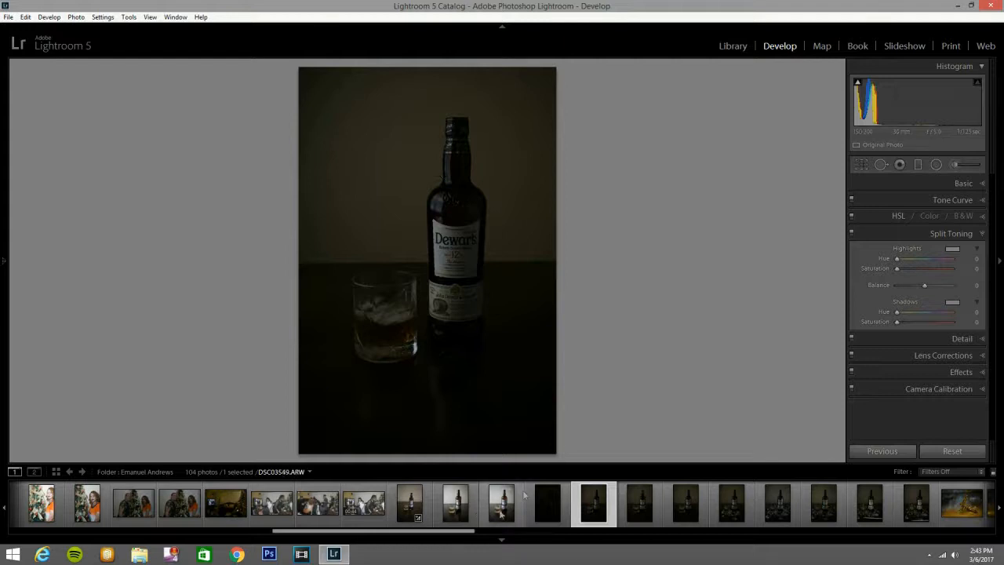
pyautogui.click(460, 517)
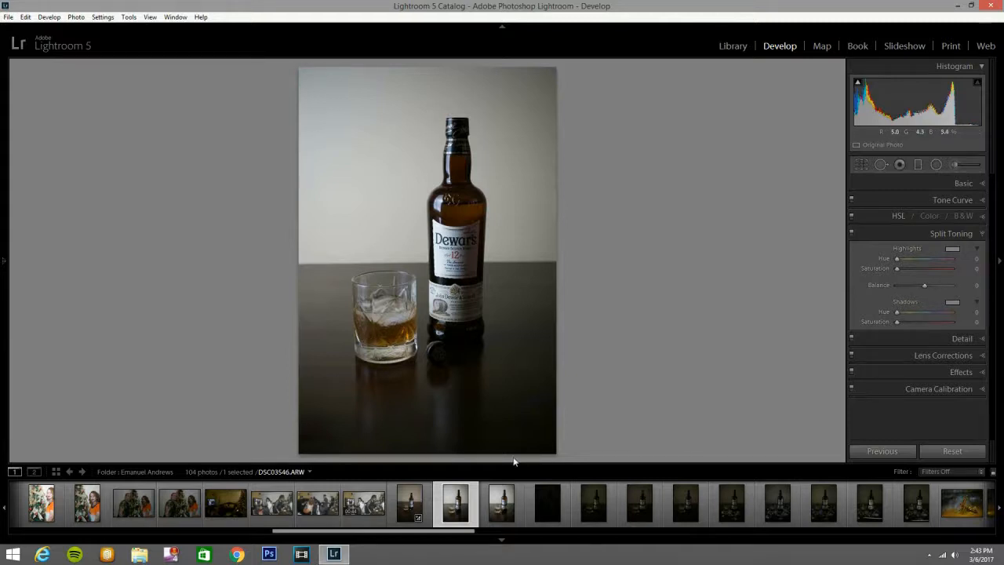
pyautogui.click(508, 516)
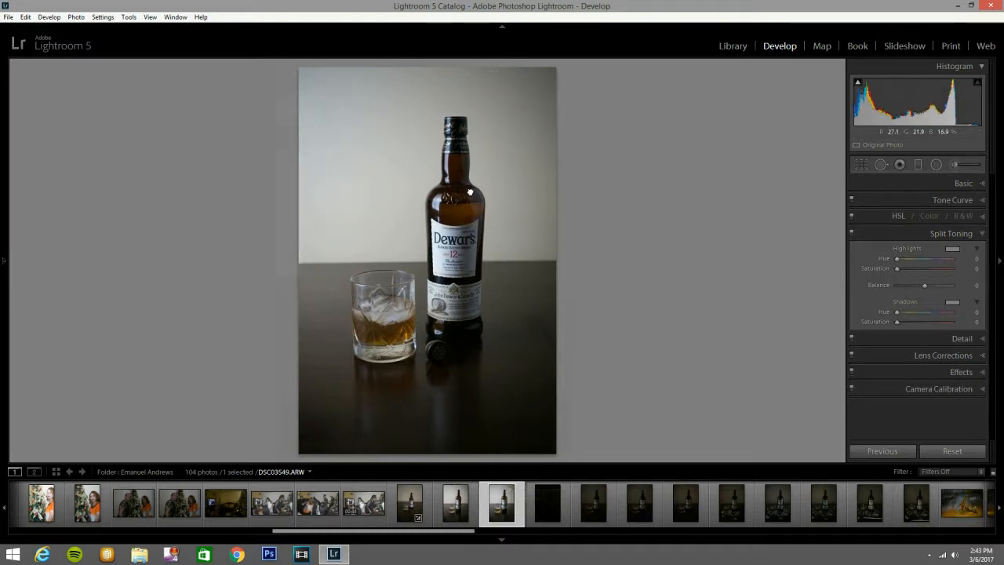
pyautogui.click(470, 198)
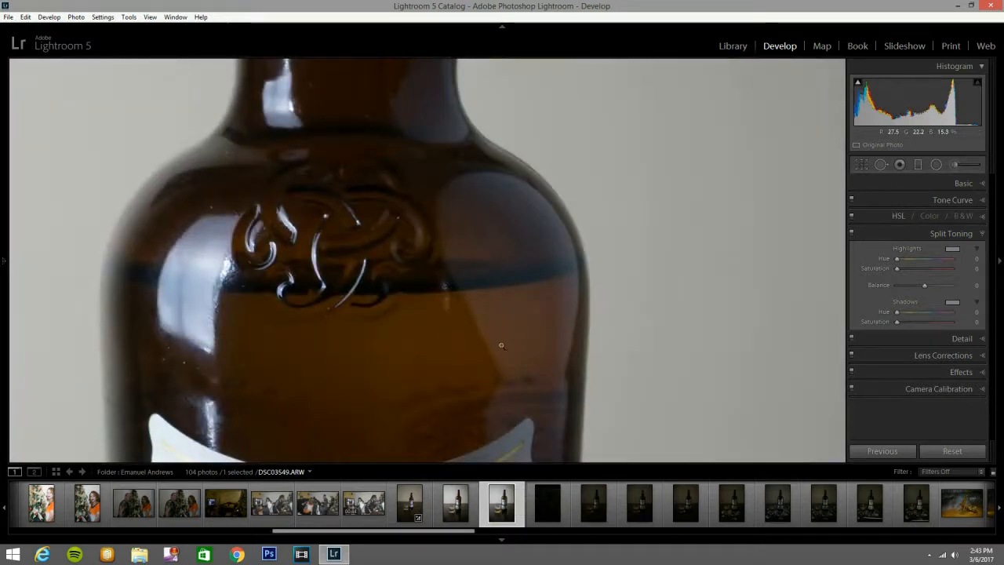
pyautogui.click(501, 345)
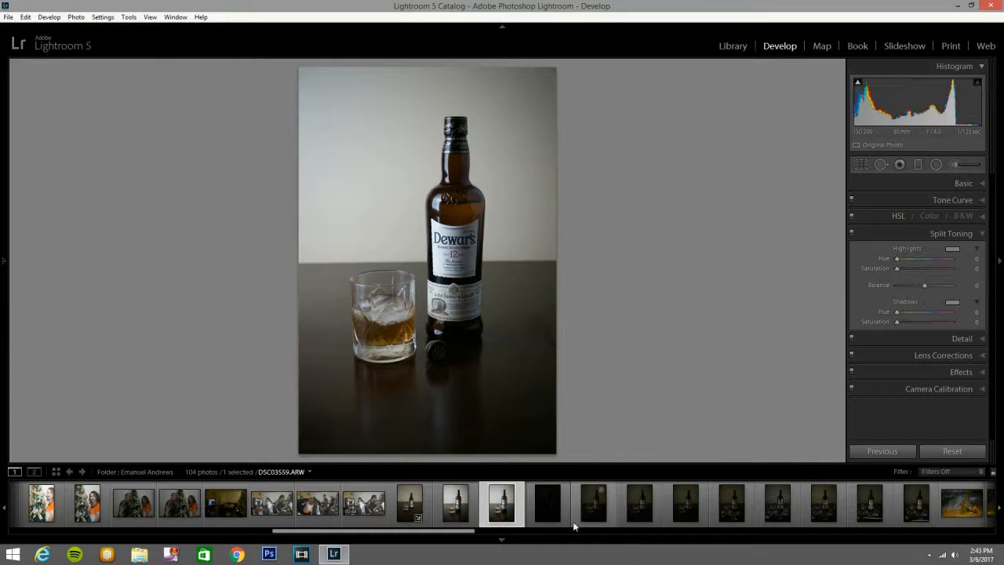
pyautogui.click(593, 522)
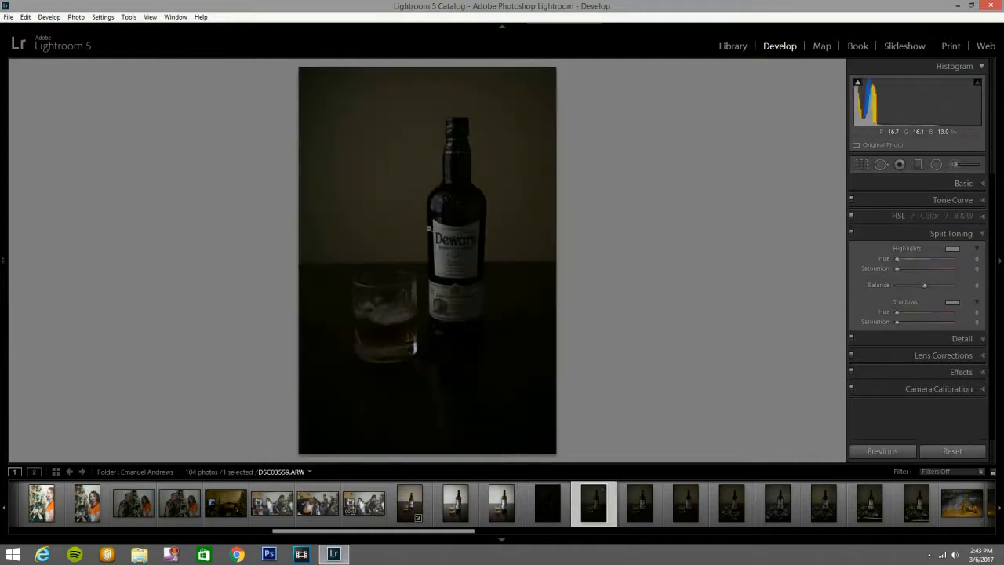
pyautogui.click(685, 508)
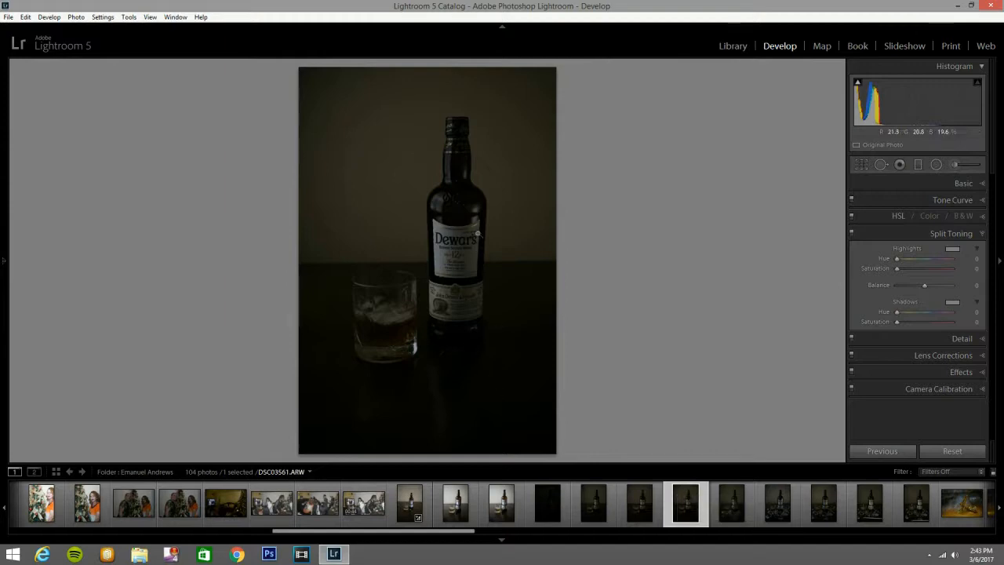
pyautogui.click(478, 221)
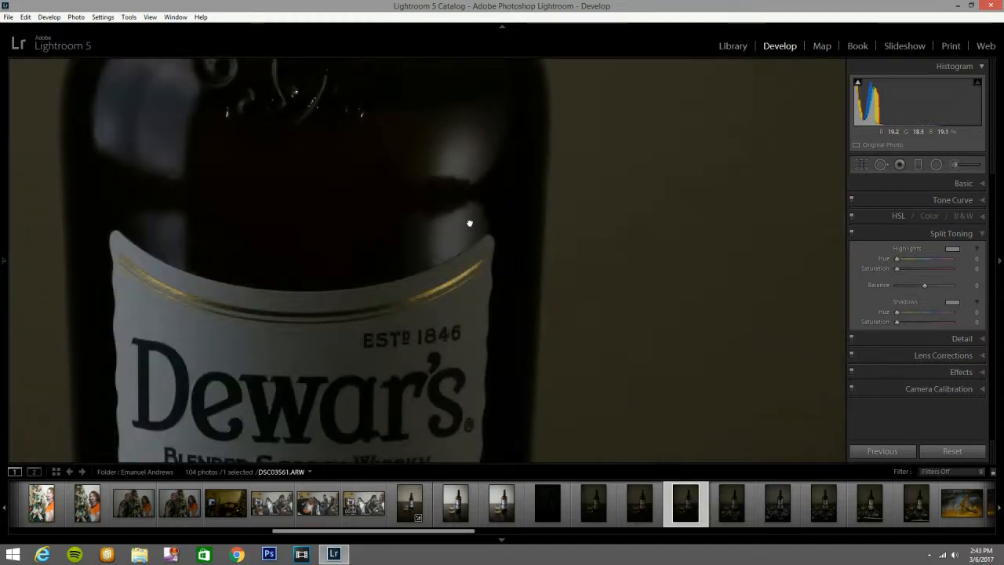
pyautogui.click(469, 223)
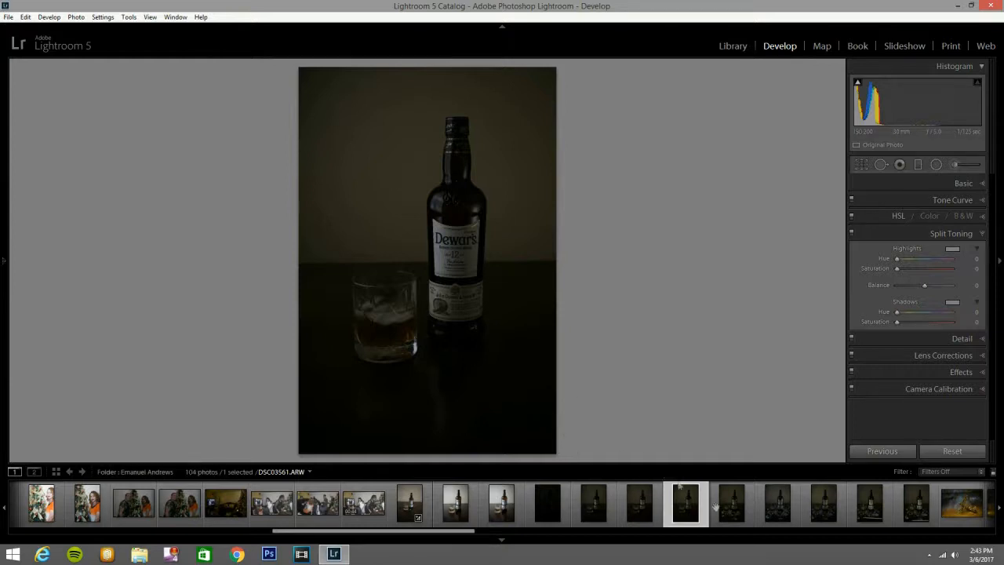
# Compare the whisky photos with scattered ice and open DSC03563.ARW for editing with the filmstrip hidden.
pyautogui.click(732, 518)
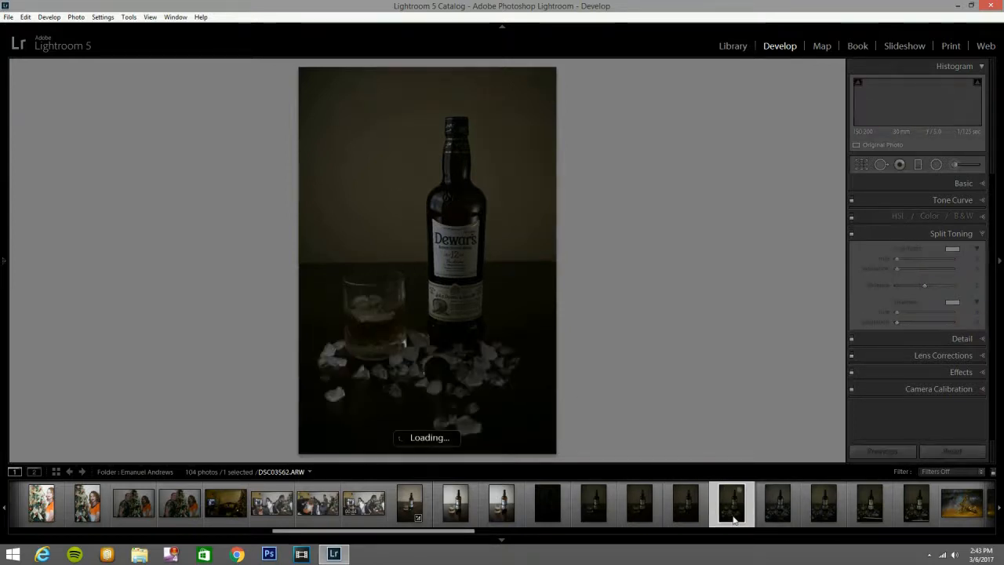
pyautogui.click(775, 517)
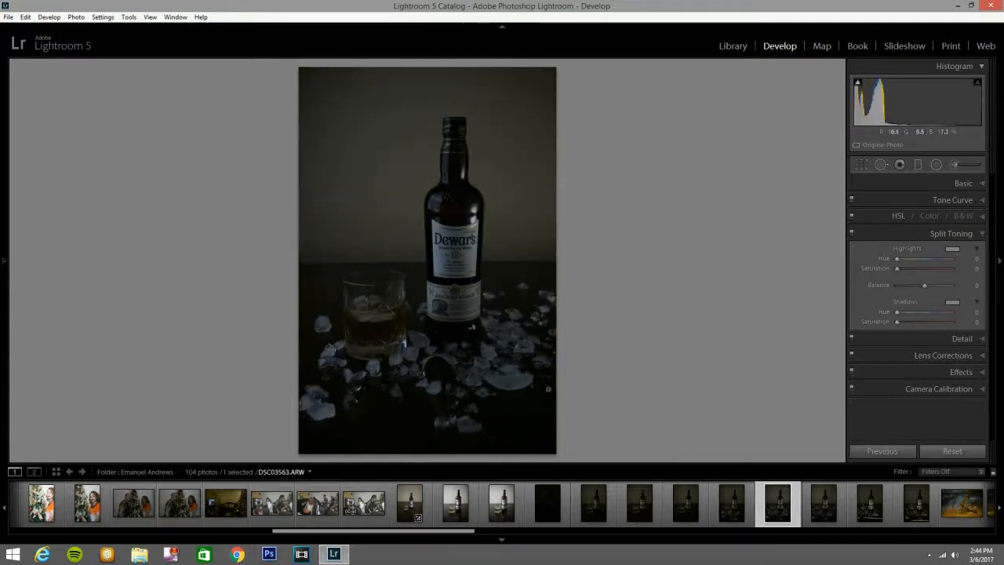
pyautogui.click(882, 520)
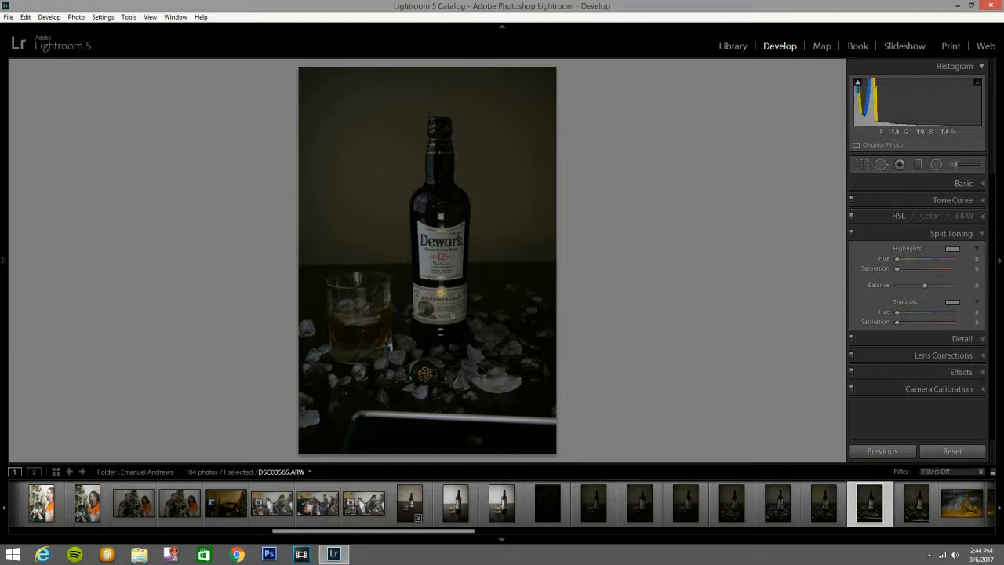
pyautogui.click(903, 514)
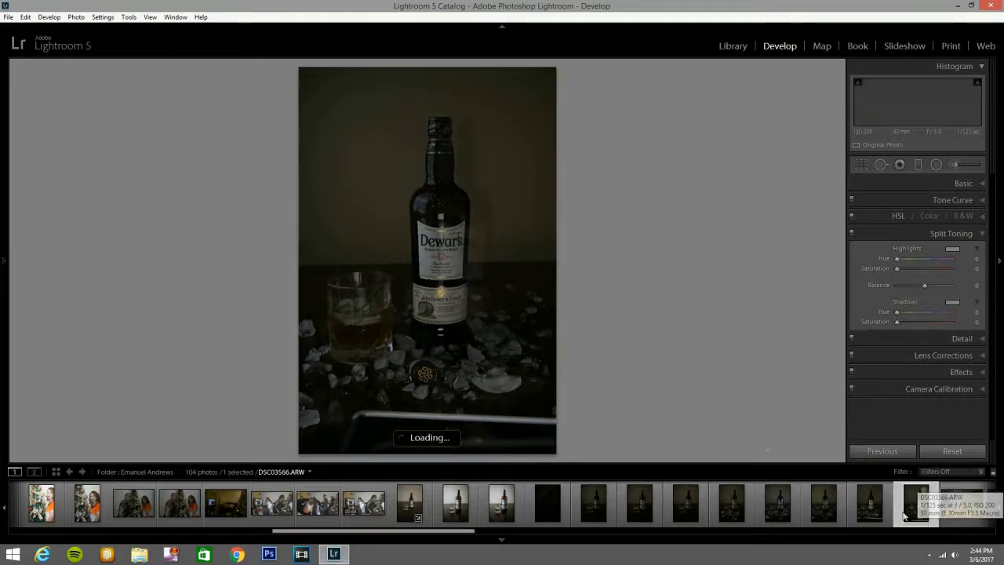
pyautogui.click(780, 519)
pyautogui.click(828, 523)
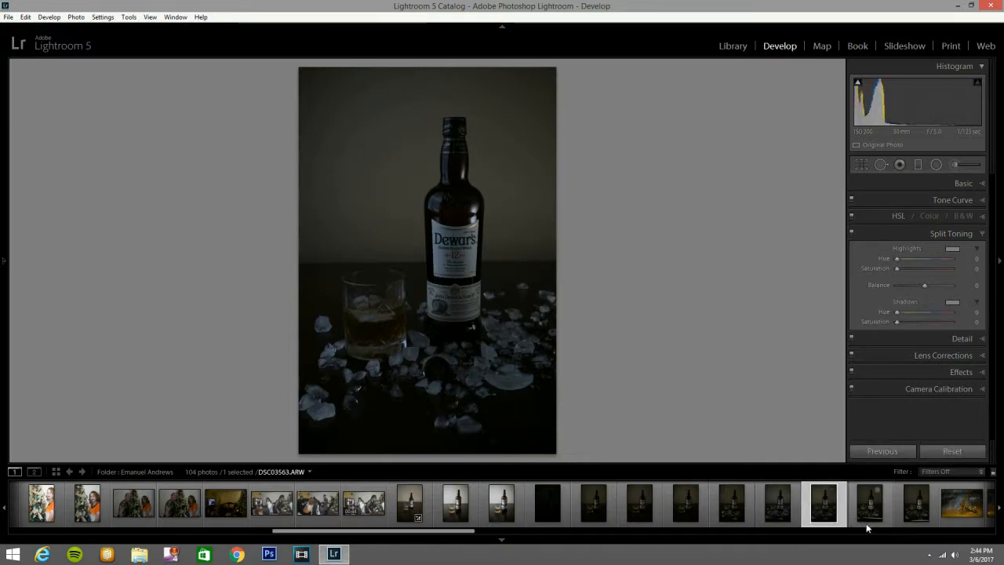
pyautogui.click(782, 514)
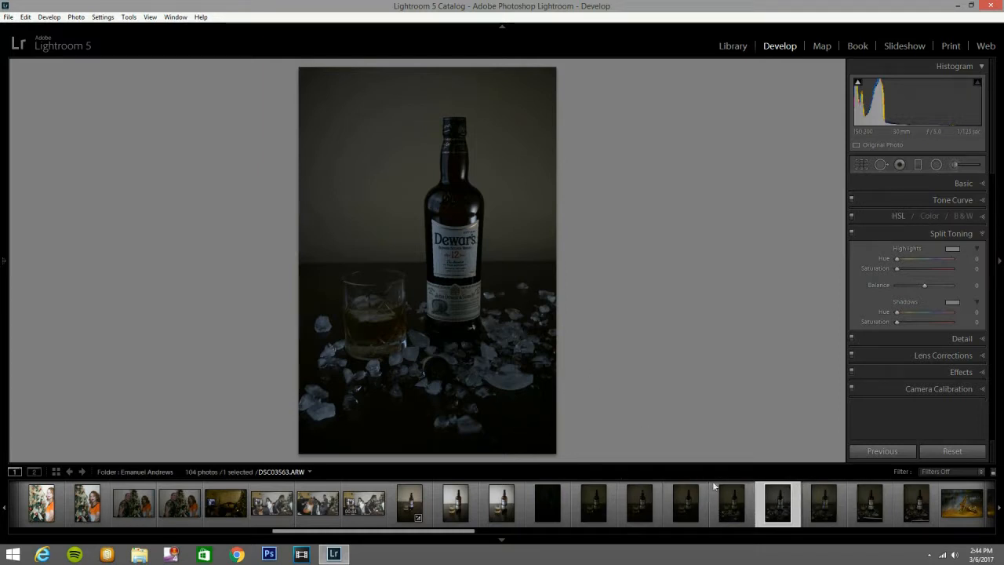
pyautogui.click(820, 516)
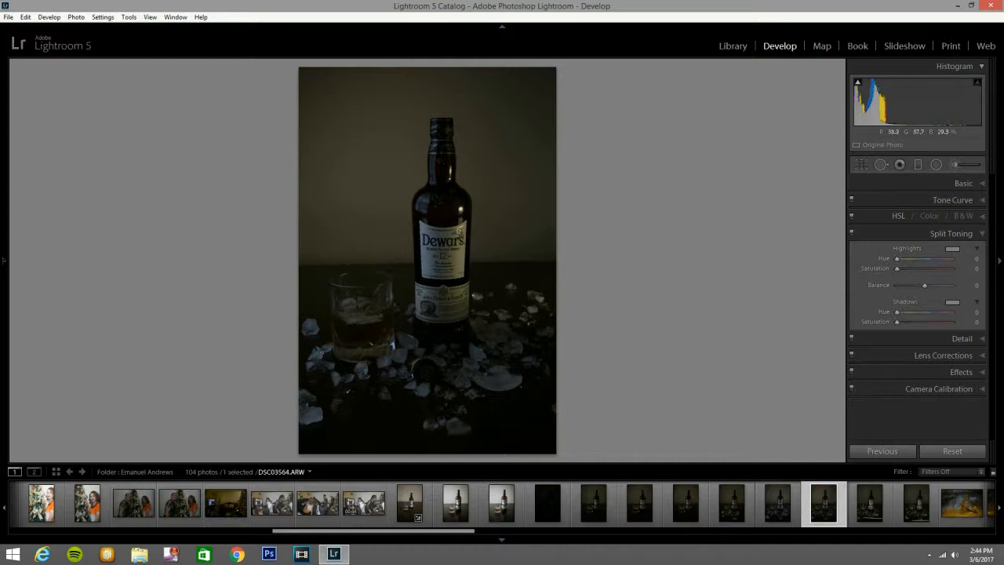
pyautogui.click(790, 517)
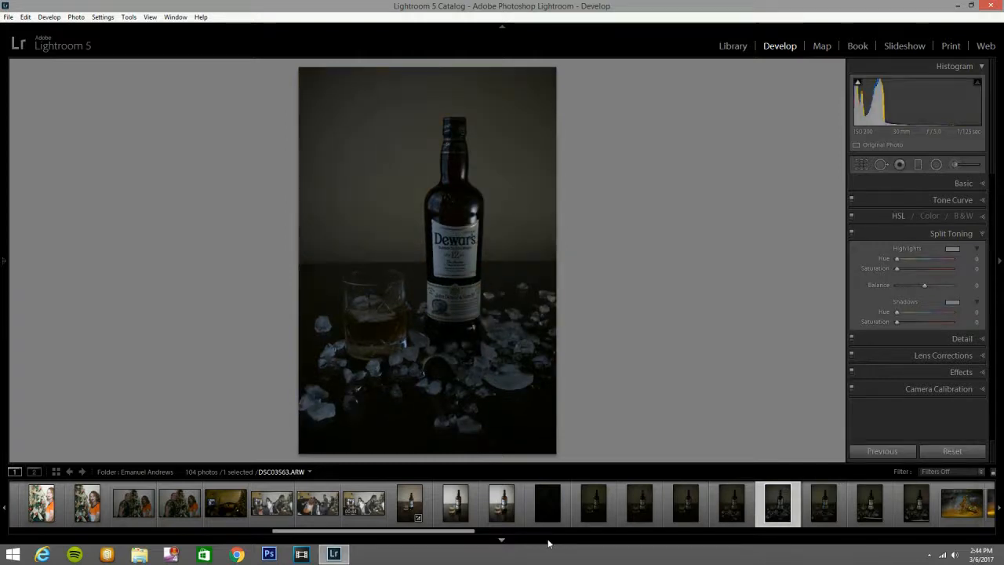
pyautogui.click(501, 539)
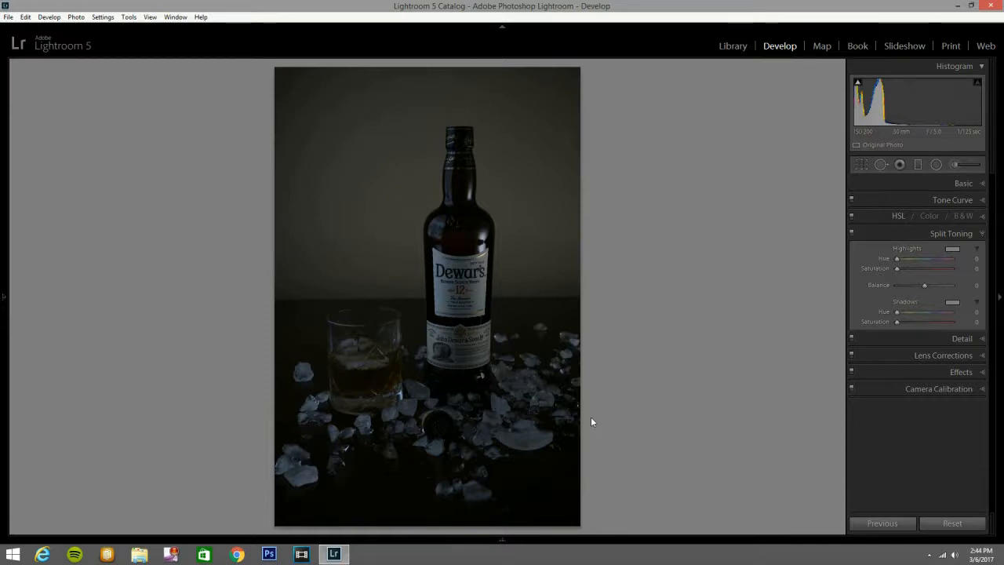
# Enable lens profile corrections and chromatic aberration removal for the photo.
pyautogui.click(980, 235)
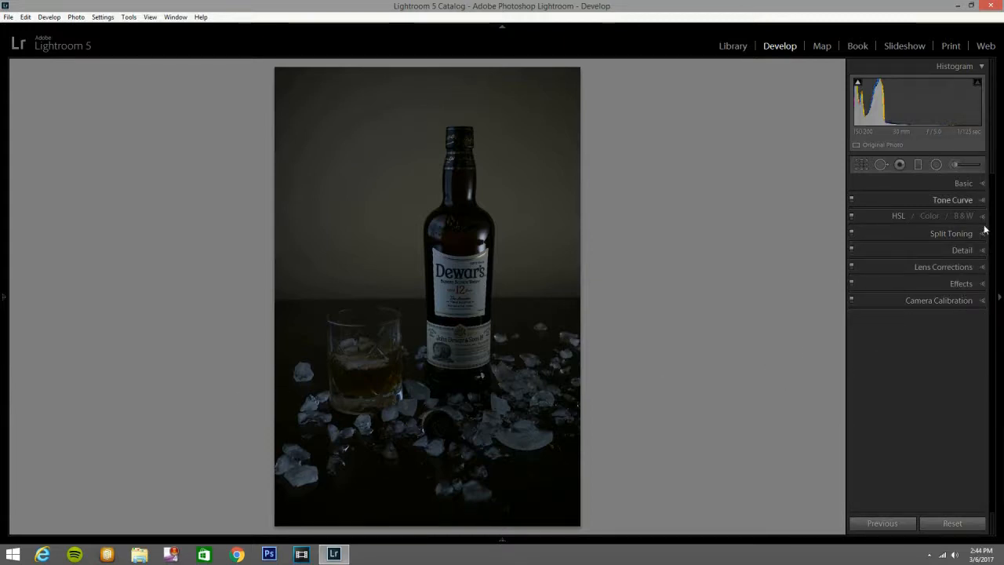
pyautogui.click(982, 268)
pyautogui.click(859, 298)
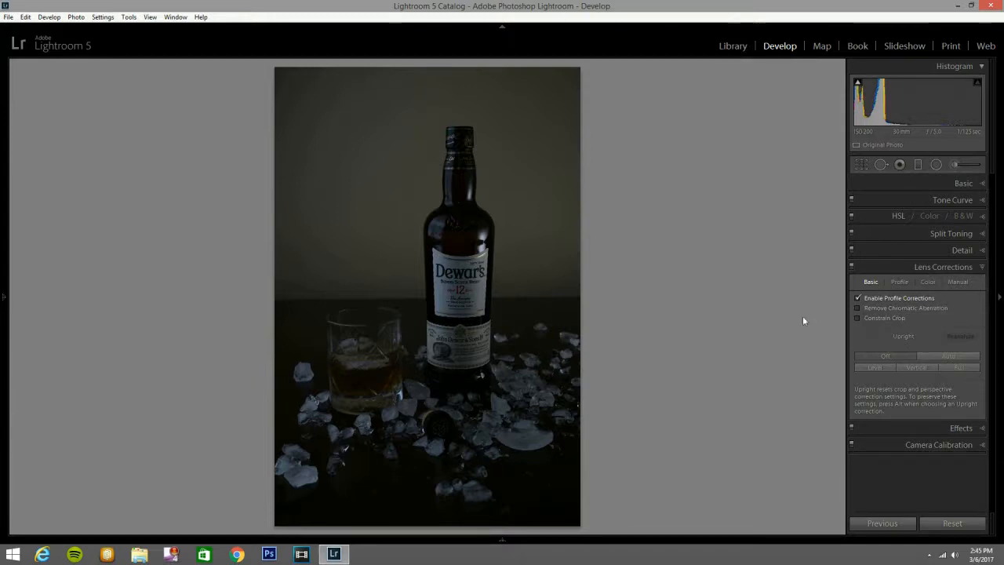
pyautogui.click(856, 308)
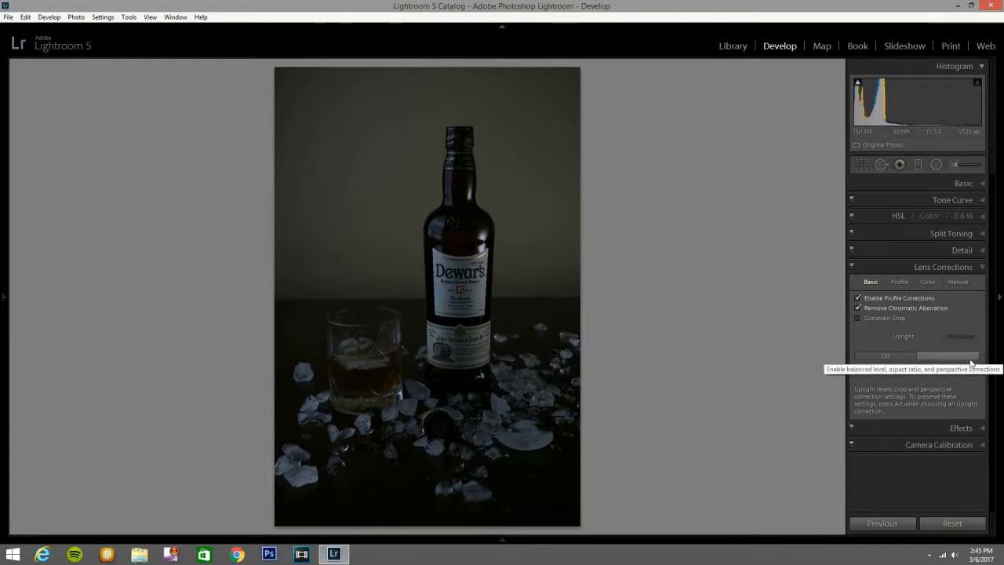
# Try the Auto Upright perspective correction on the photo and switch Upright back off.
pyautogui.click(947, 360)
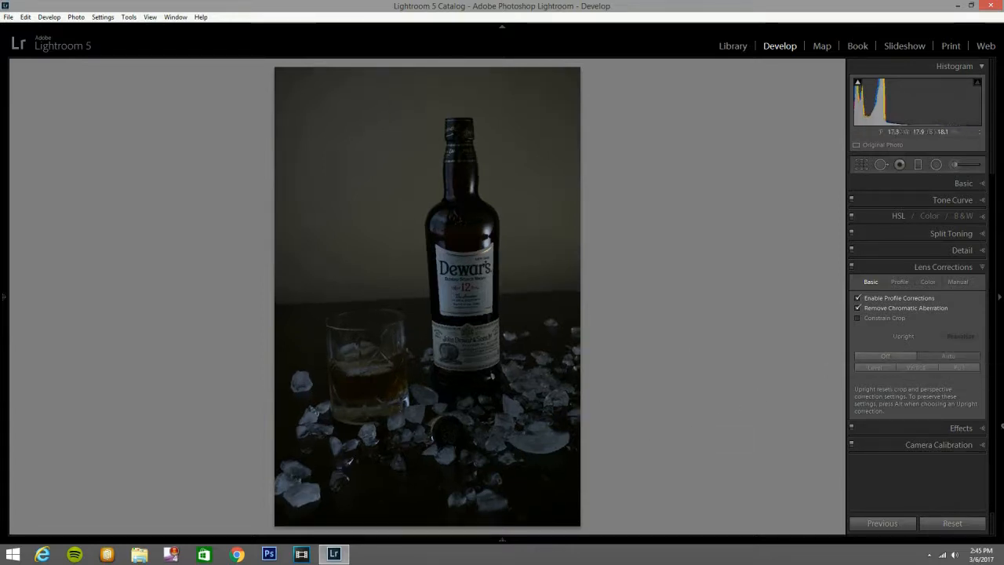
pyautogui.click(880, 356)
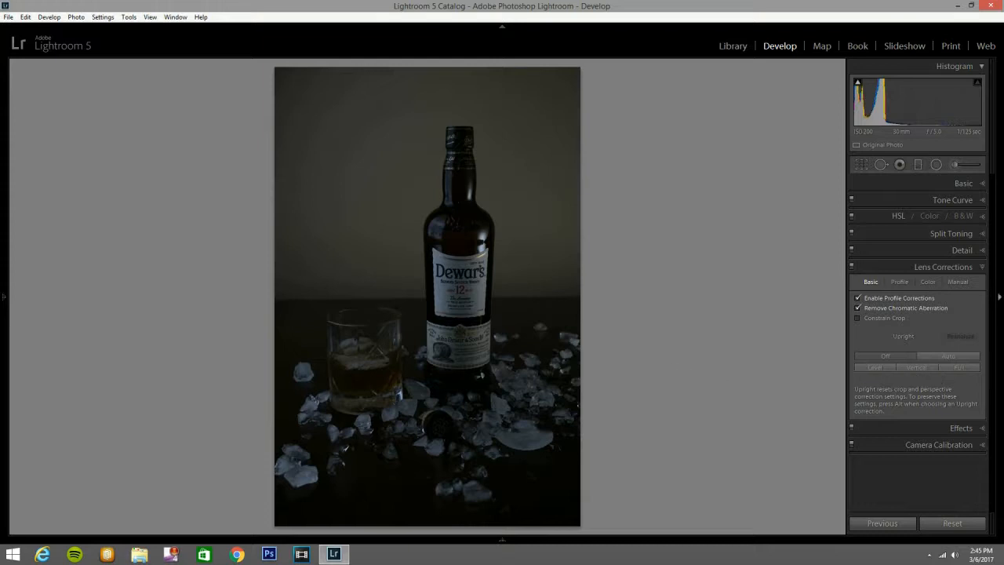
pyautogui.click(981, 268)
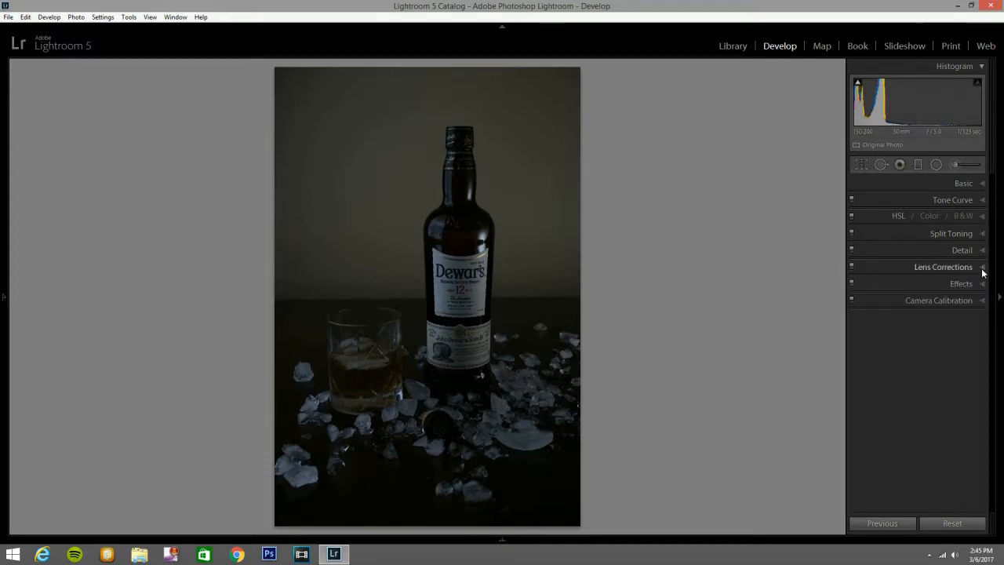
# Set the photo's exposure to +0.20 and its contrast to +25.
pyautogui.click(980, 185)
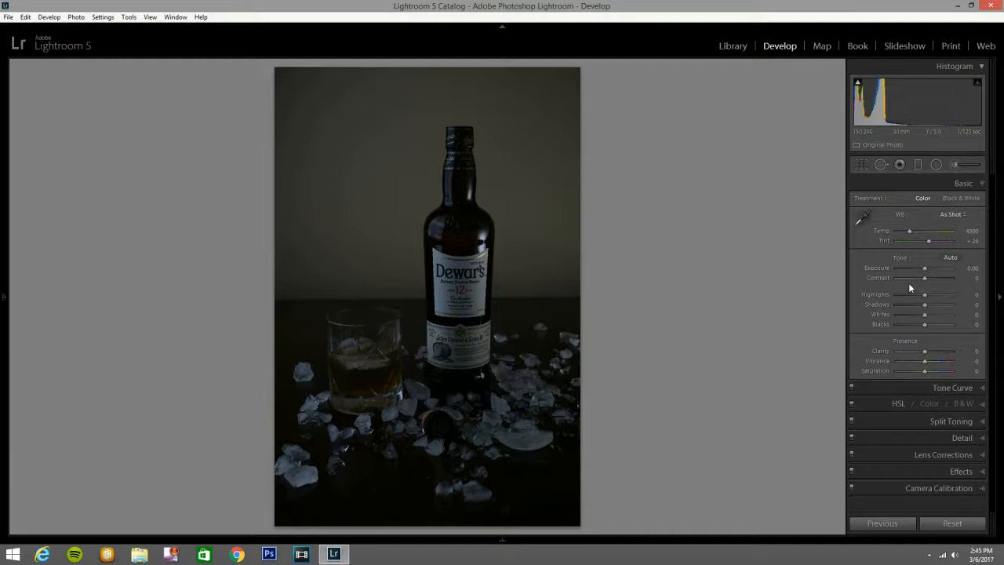
pyautogui.press('Down')
pyautogui.press('Down')
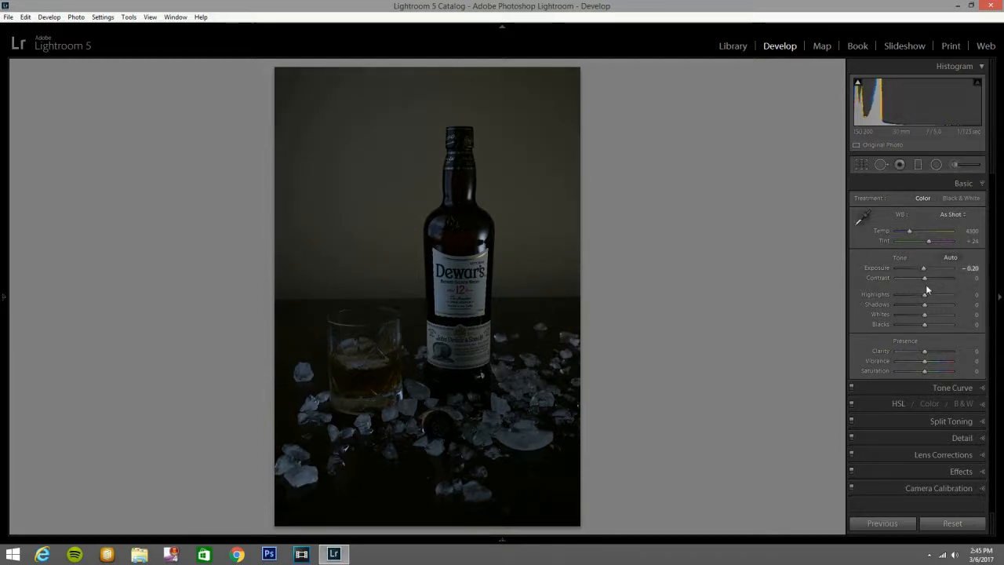
pyautogui.press('Up')
pyautogui.press('Up')
pyautogui.press('Up')
pyautogui.press('Up')
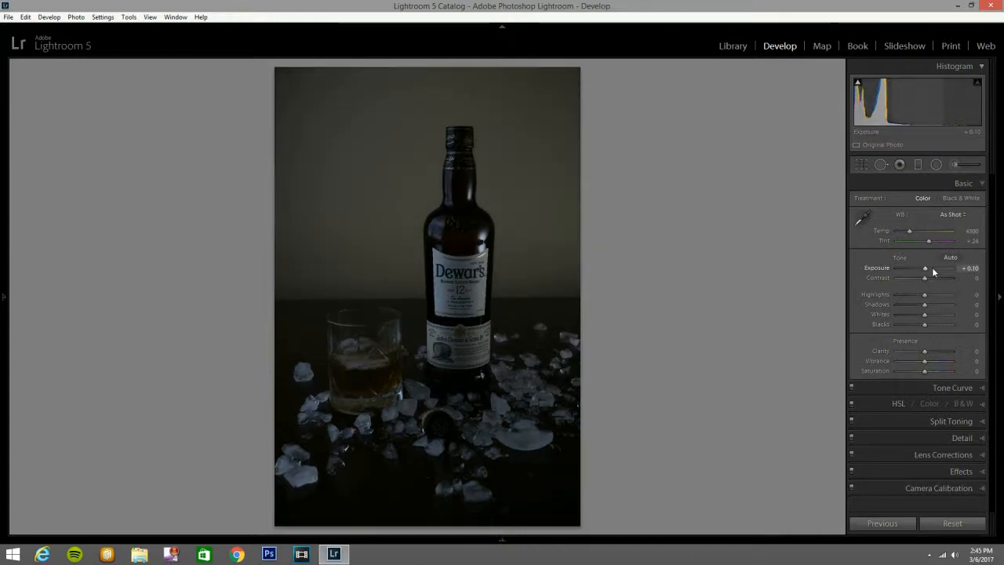
pyautogui.press('Up')
pyautogui.press('Up')
pyautogui.press('Up')
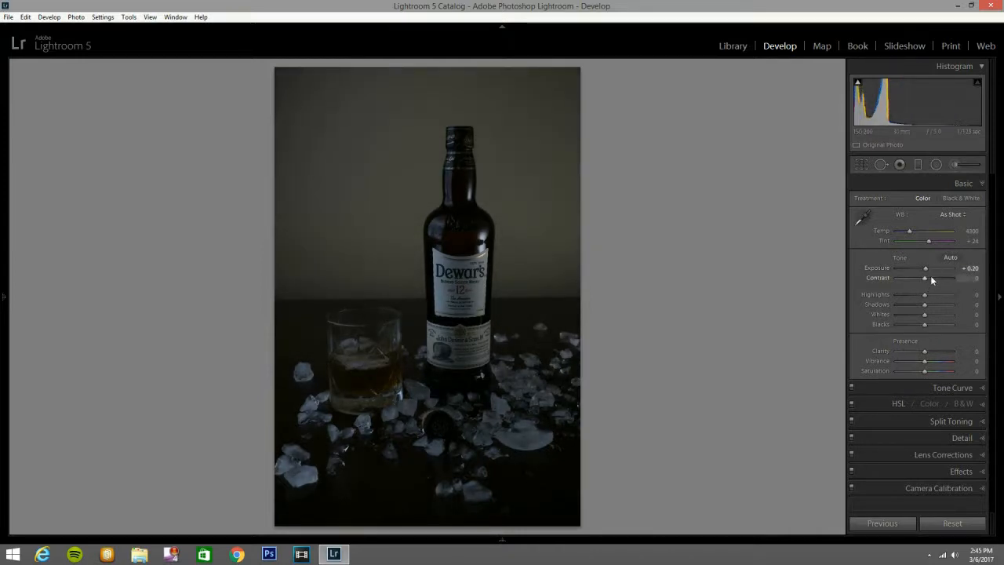
pyautogui.press('Up')
pyautogui.press('Up')
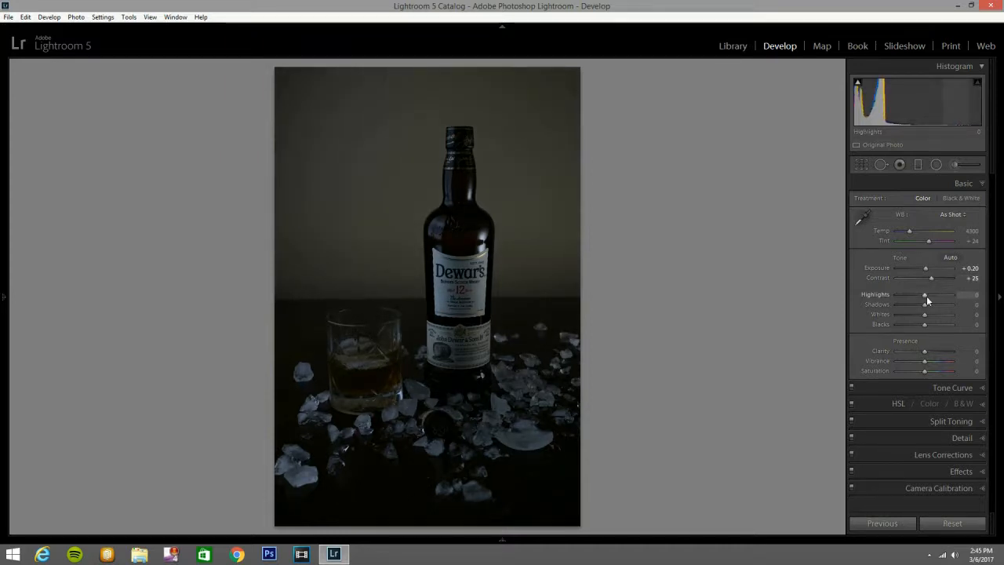
# Lower the photo's highlights to -75.
pyautogui.press('Down')
pyautogui.press('Down')
pyautogui.press('Down')
pyautogui.press('Down')
pyautogui.press('Down')
pyautogui.press('Down')
pyautogui.press('Down')
pyautogui.press('Down')
pyautogui.press('Down')
pyautogui.press('Down')
pyautogui.press('Down')
pyautogui.press('Down')
pyautogui.press('Down')
pyautogui.press('Down')
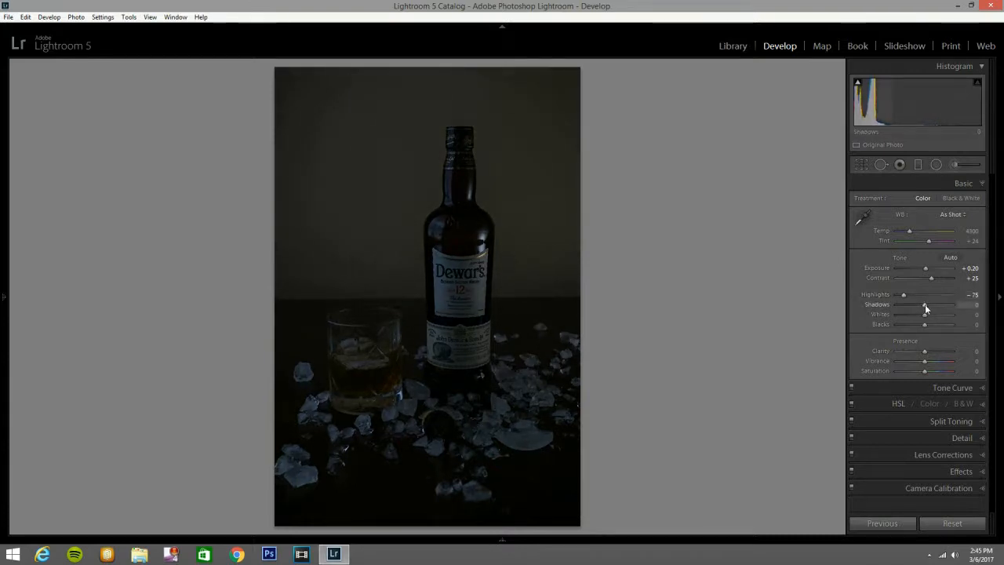
# Raise the photo's shadows to +75 and lower its whites to -35.
pyautogui.press('Up')
pyautogui.press('Up')
pyautogui.press('Up')
pyautogui.press('Up')
pyautogui.press('Up')
pyautogui.press('Up')
pyautogui.press('Up')
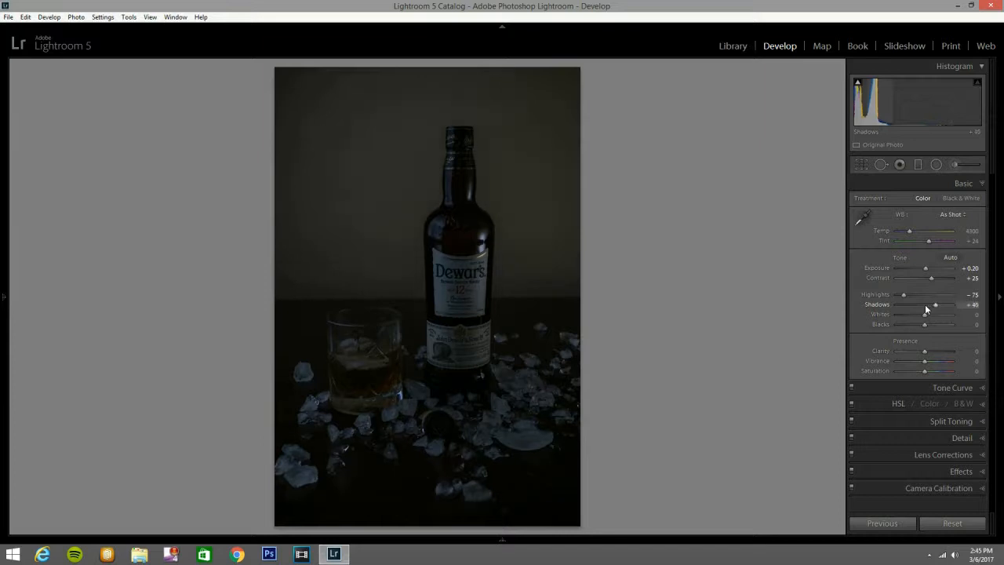
pyautogui.press('Up')
pyautogui.press('Up')
pyautogui.press('Up')
pyautogui.press('Up')
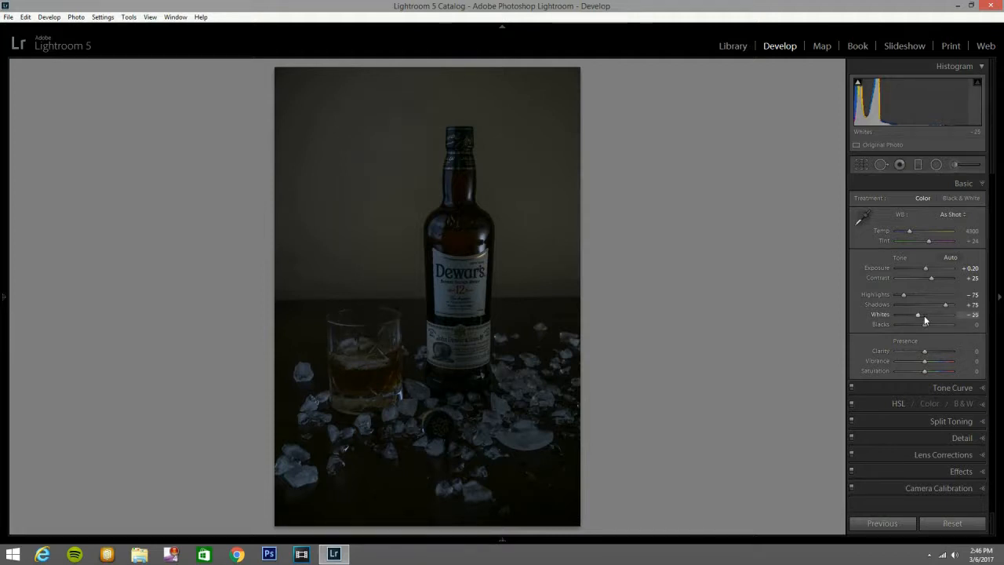
pyautogui.press('Down')
pyautogui.press('Down')
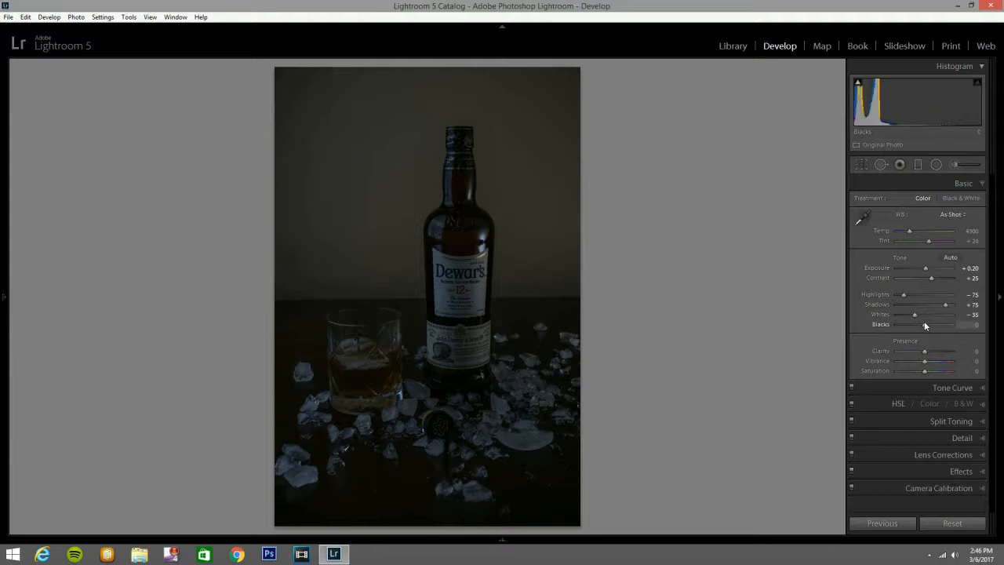
# Raise the photo's blacks to +100.
pyautogui.press('Up')
pyautogui.press('Up')
pyautogui.press('Up')
pyautogui.press('Up')
pyautogui.press('Up')
pyautogui.press('Up')
pyautogui.press('Up')
pyautogui.press('Up')
pyautogui.press('Up')
pyautogui.press('Up')
pyautogui.press('Up')
pyautogui.press('Up')
pyautogui.press('Up')
pyautogui.press('Up')
pyautogui.press('Up')
pyautogui.press('Up')
pyautogui.press('Up')
pyautogui.press('Up')
pyautogui.press('Up')
pyautogui.press('Up')
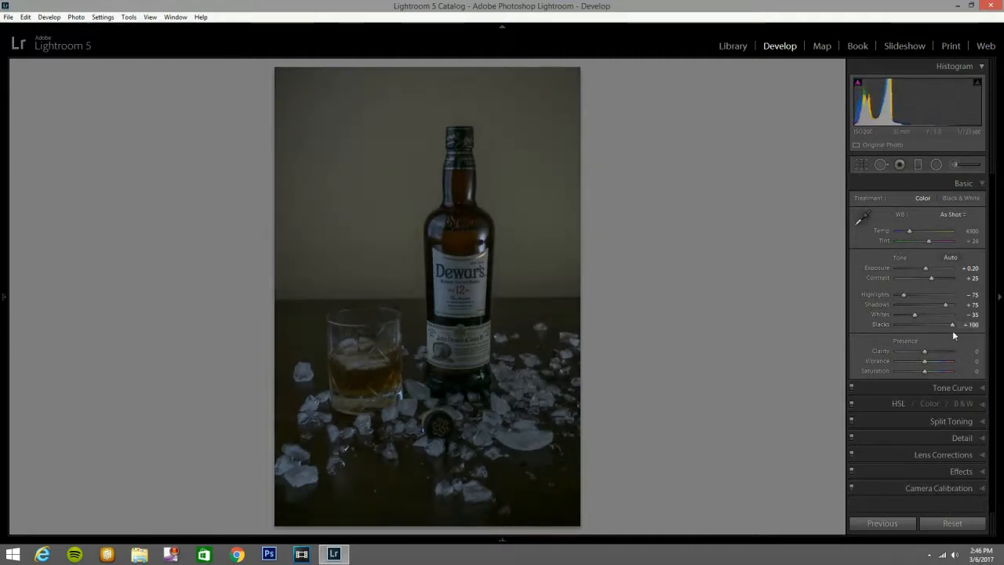
pyautogui.moveTo(949, 325); pyautogui.dragTo(959, 325)
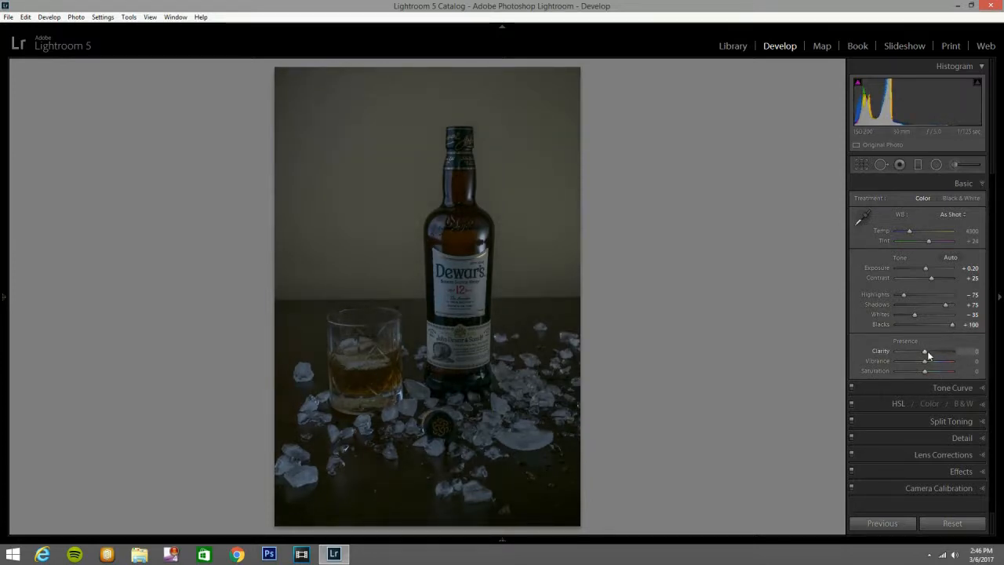
# Raise the photo's clarity to +45.
pyautogui.press('Up')
pyautogui.press('Up')
pyautogui.press('Up')
pyautogui.press('Up')
pyautogui.press('Up')
pyautogui.press('Up')
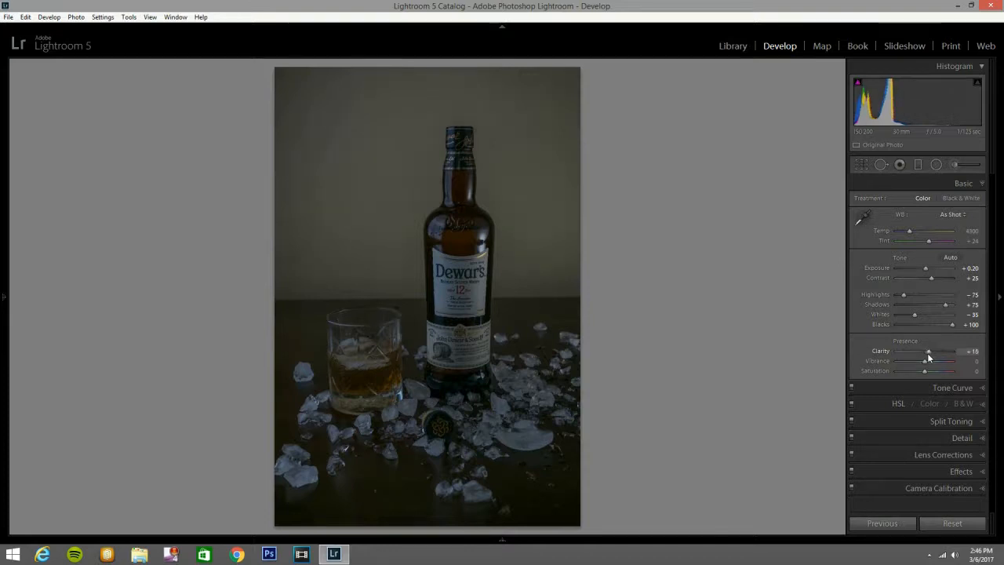
pyautogui.press('Up')
pyautogui.press('Up')
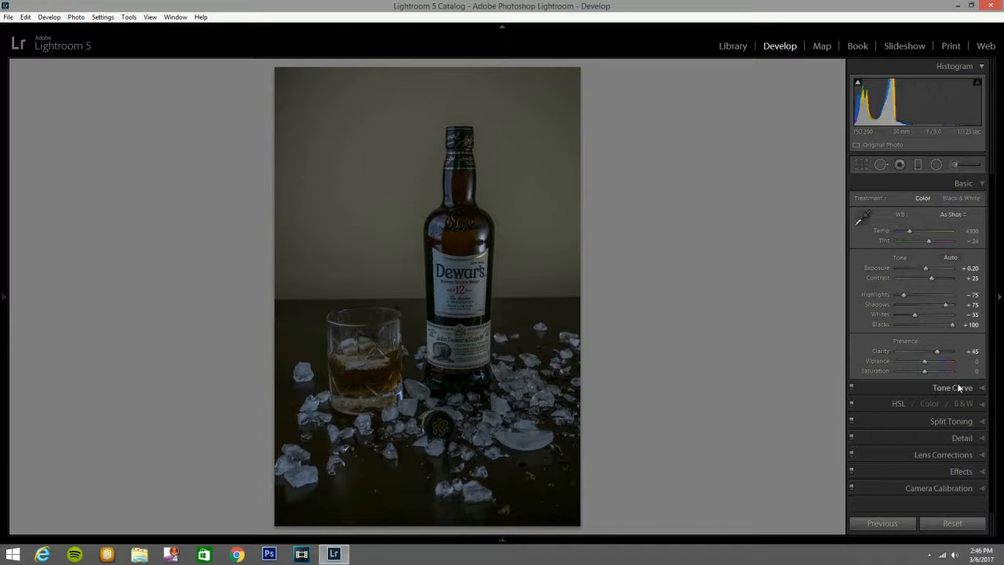
# Shape the RGB point tone curve into an S by lowering the shadows and lifting the highlights.
pyautogui.click(980, 392)
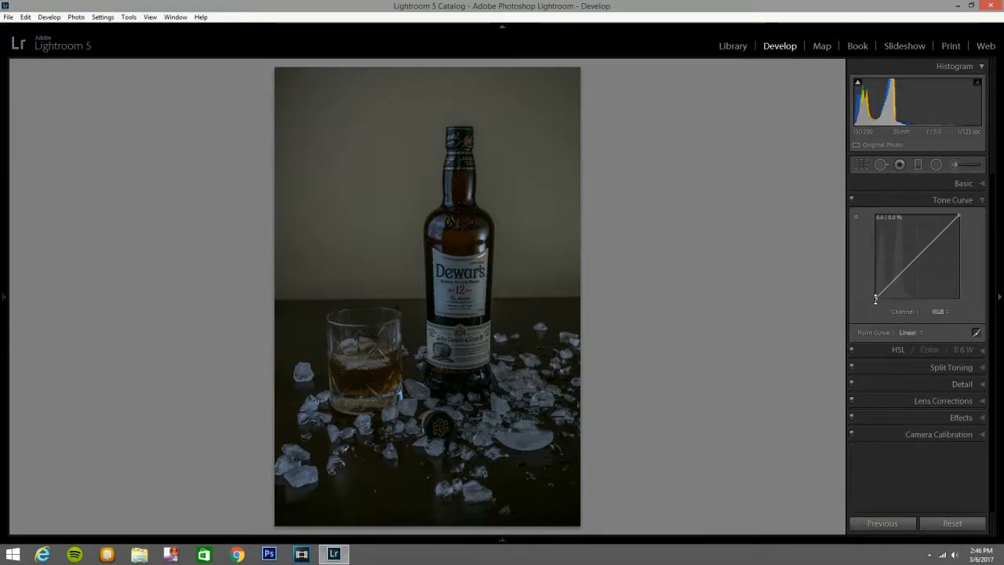
pyautogui.moveTo(876, 297); pyautogui.dragTo(902, 282)
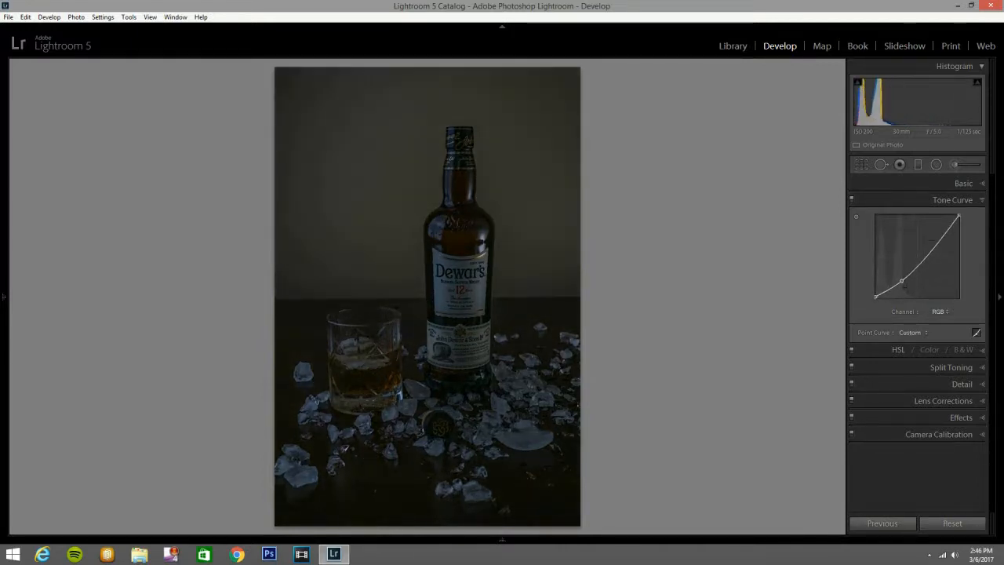
pyautogui.moveTo(940, 238); pyautogui.dragTo(934, 232)
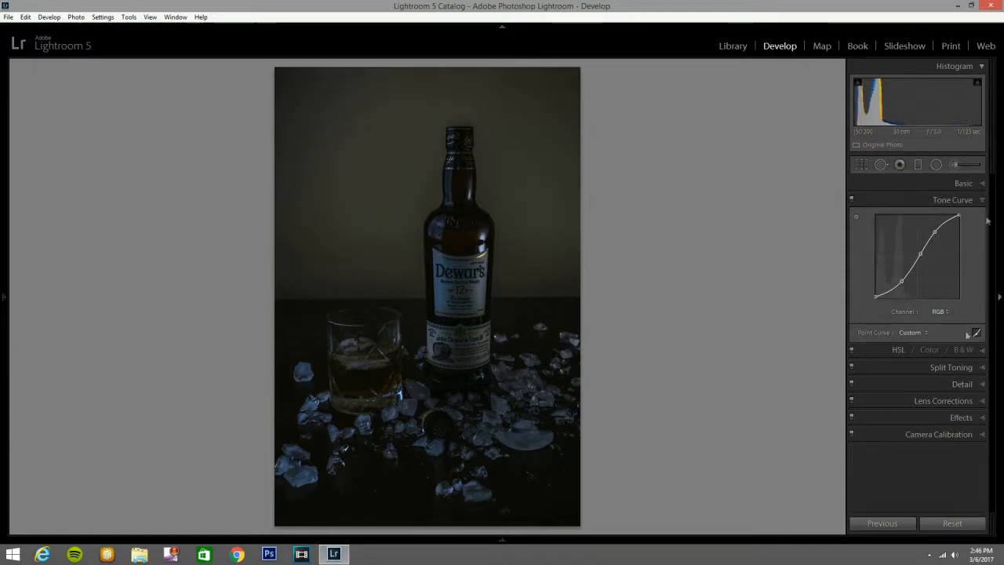
# Reduce the saturation of the orange tones to -16 in the HSL adjustments.
pyautogui.click(982, 350)
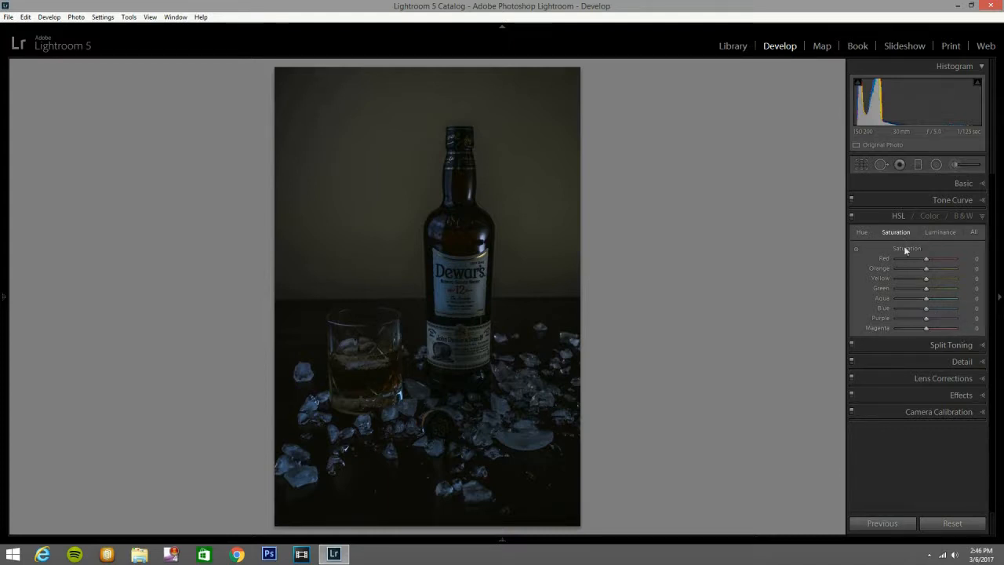
pyautogui.moveTo(925, 268); pyautogui.dragTo(927, 268)
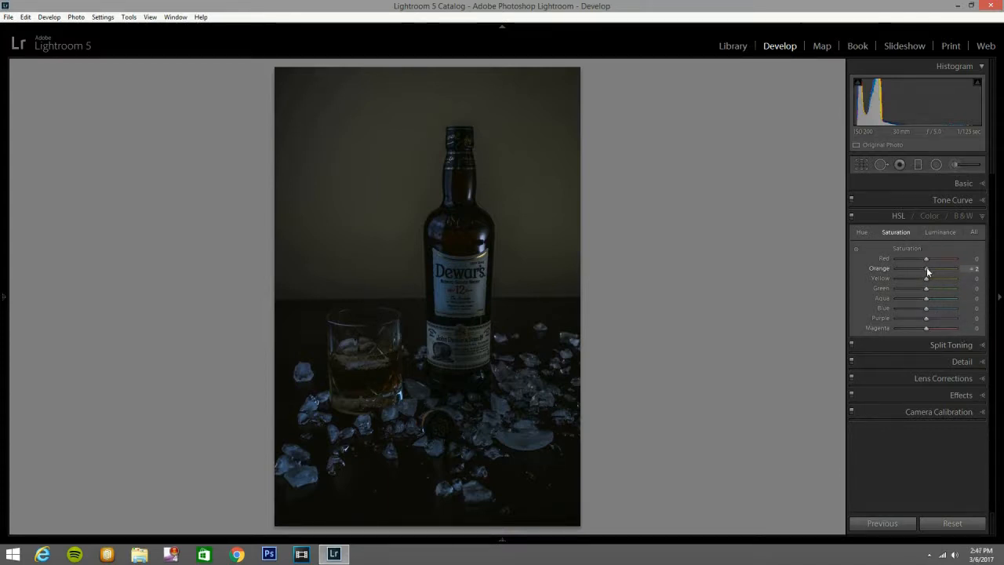
pyautogui.moveTo(926, 268); pyautogui.dragTo(922, 268)
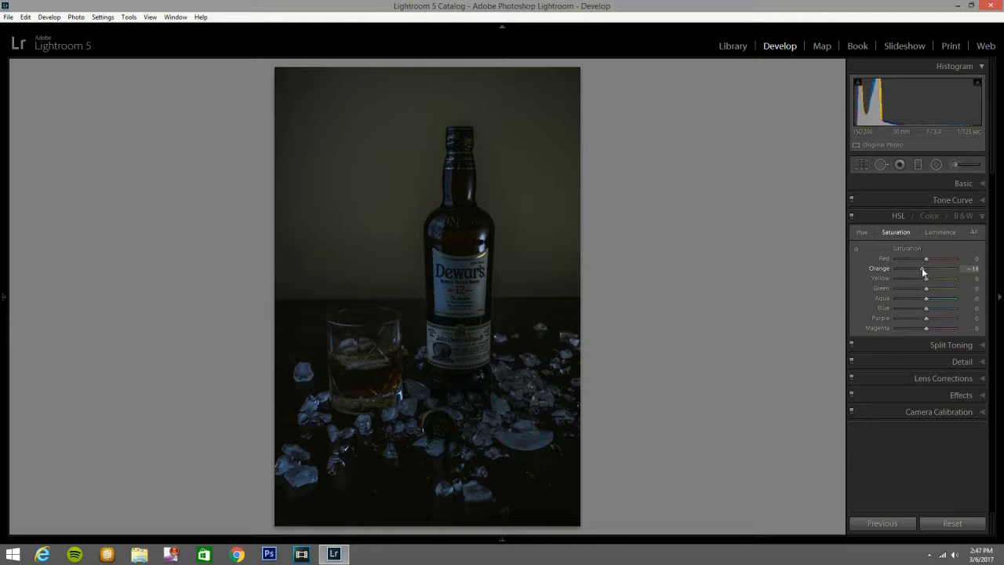
pyautogui.moveTo(918, 269); pyautogui.dragTo(921, 271)
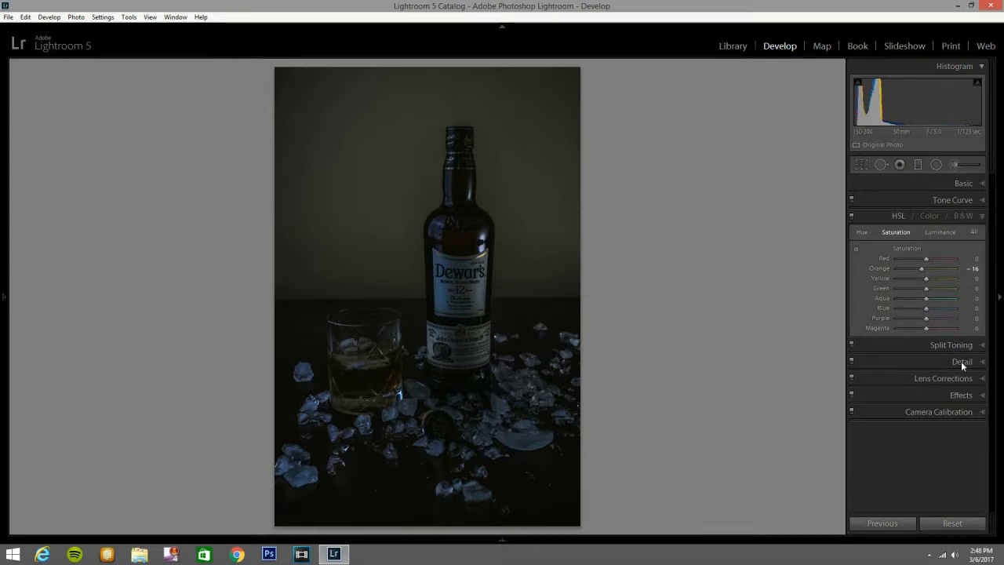
# Lower the luminance of the aqua and blue tones to -11 each.
pyautogui.click(941, 233)
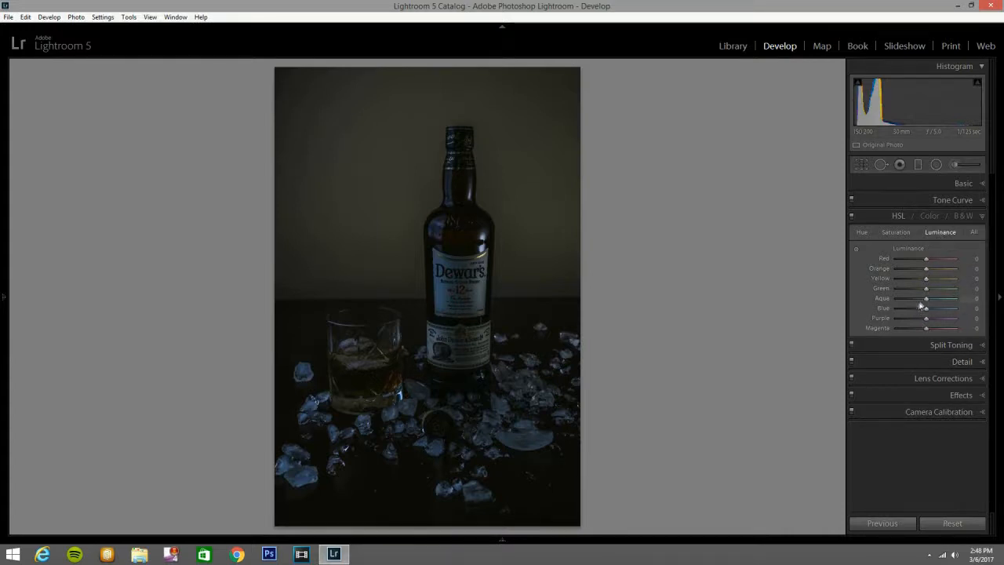
pyautogui.moveTo(927, 302); pyautogui.dragTo(925, 302)
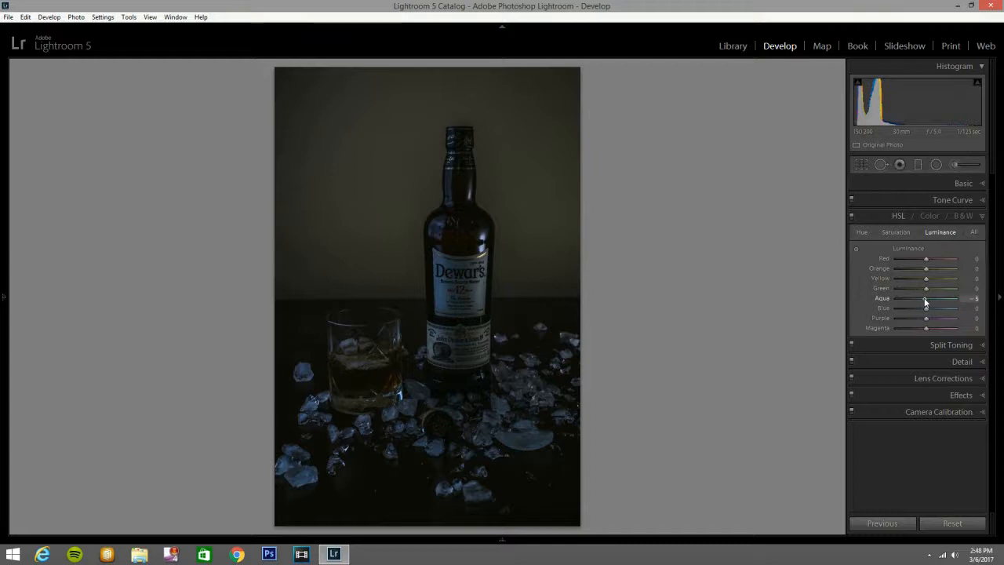
pyautogui.moveTo(927, 308); pyautogui.dragTo(924, 308)
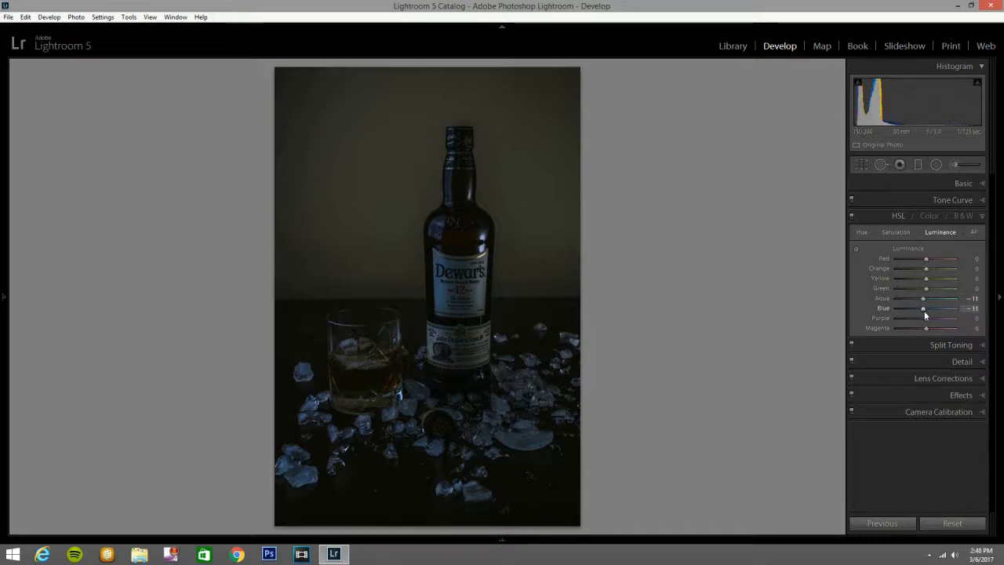
# Apply split toning with a balance of +2 and a shadow saturation of 26.
pyautogui.click(974, 347)
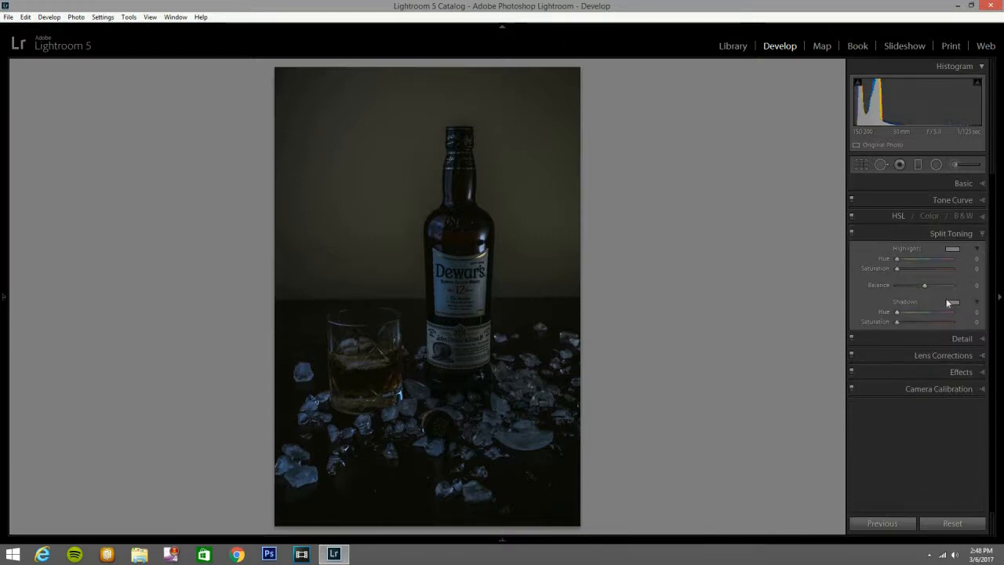
pyautogui.moveTo(926, 290); pyautogui.dragTo(926, 285)
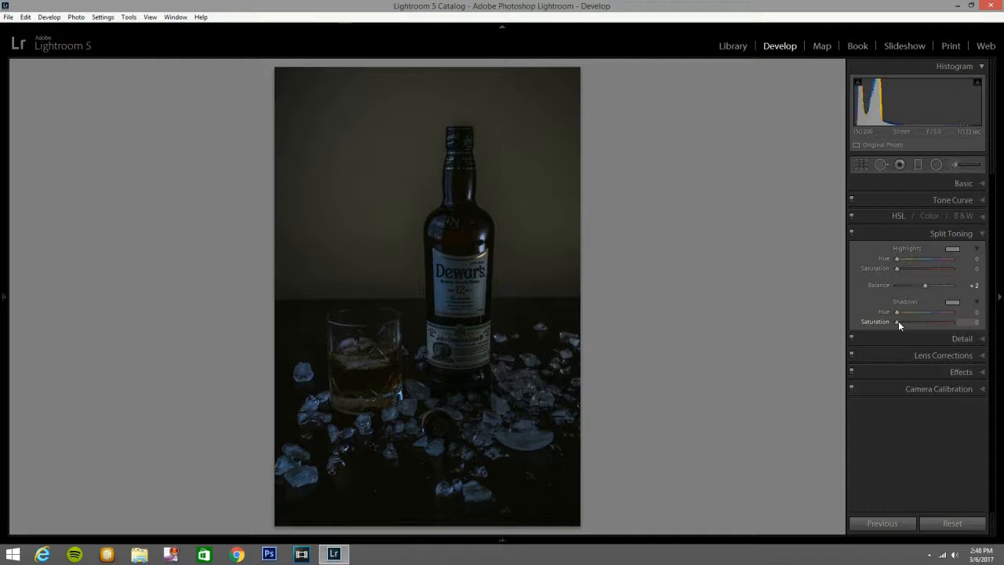
pyautogui.moveTo(900, 321); pyautogui.dragTo(913, 321)
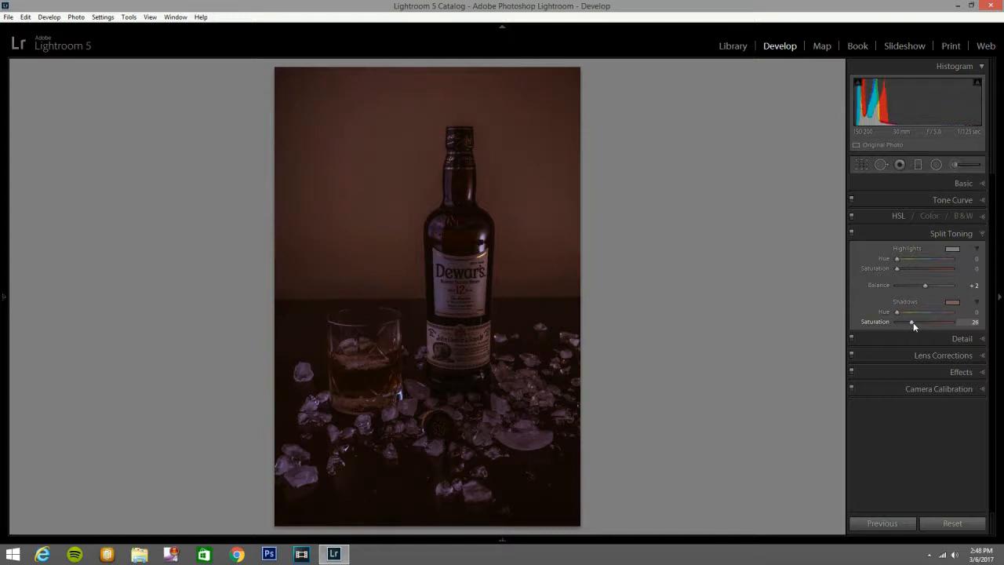
# Sharpen the photo with amount 70, radius 1.5, detail 20 and masking 38.
pyautogui.click(976, 339)
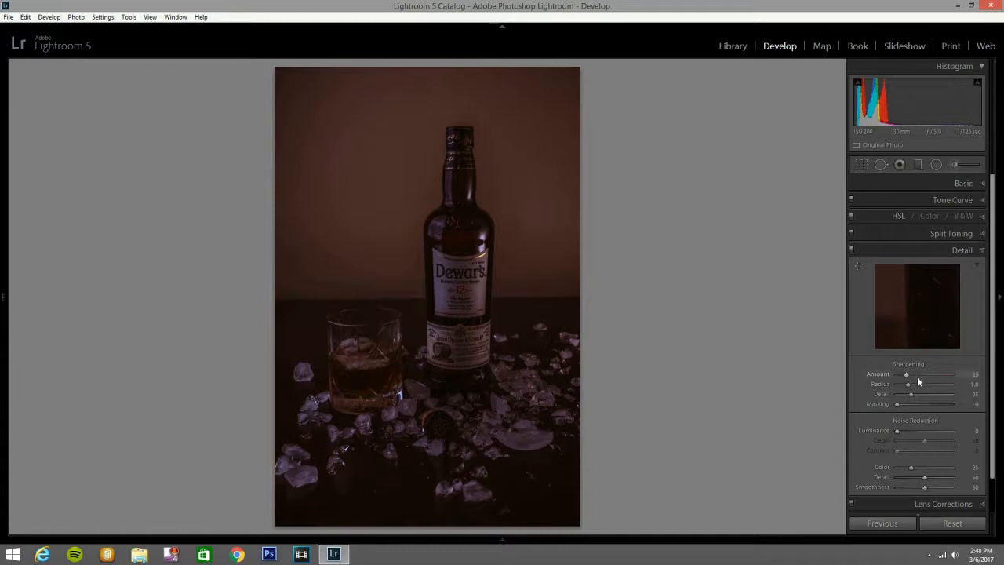
pyautogui.click(920, 374)
pyautogui.click(923, 375)
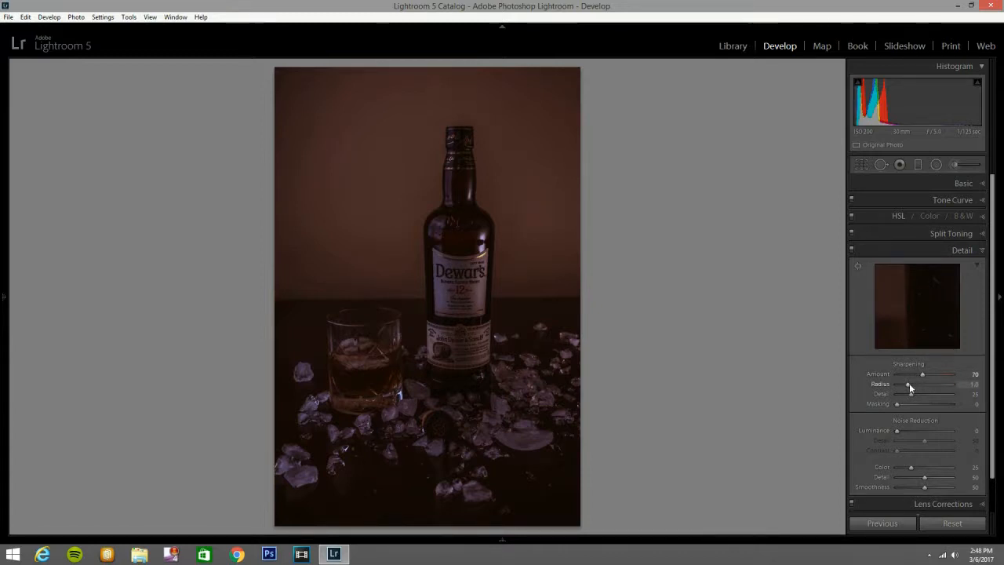
pyautogui.press('Up')
pyautogui.press('Up')
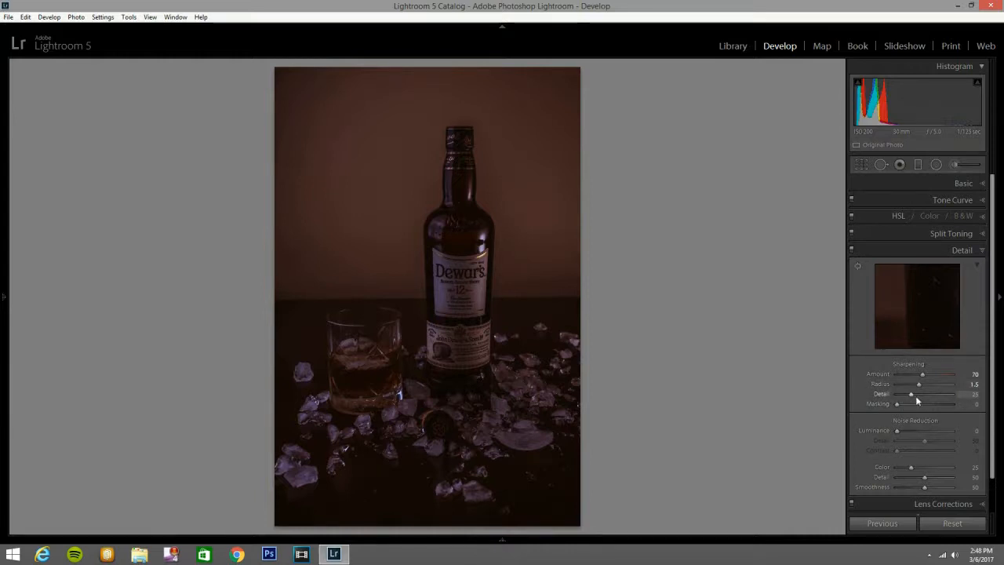
pyautogui.press('alt')
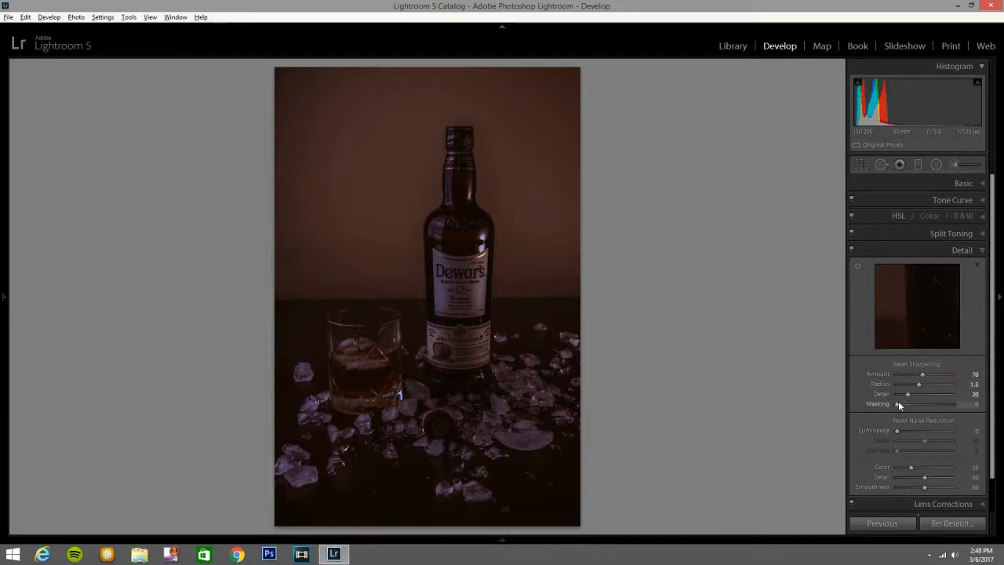
pyautogui.moveTo(897, 402); pyautogui.dragTo(918, 409)
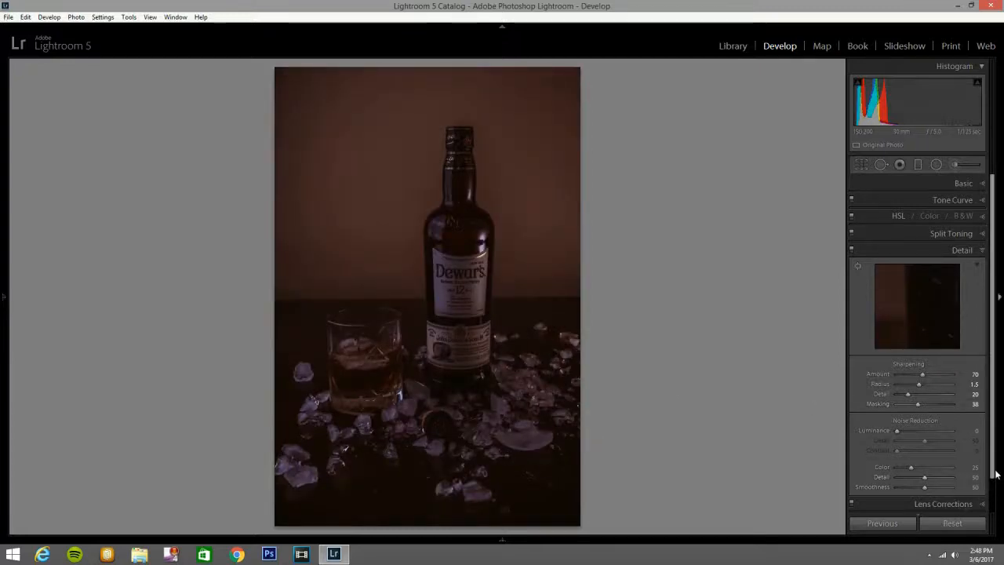
# Draw a graduated filter downward from the photo's upper edge and centre it across the bottle's shoulder.
pyautogui.scroll(-2, 996, 475)
pyautogui.scroll(2, 990, 505)
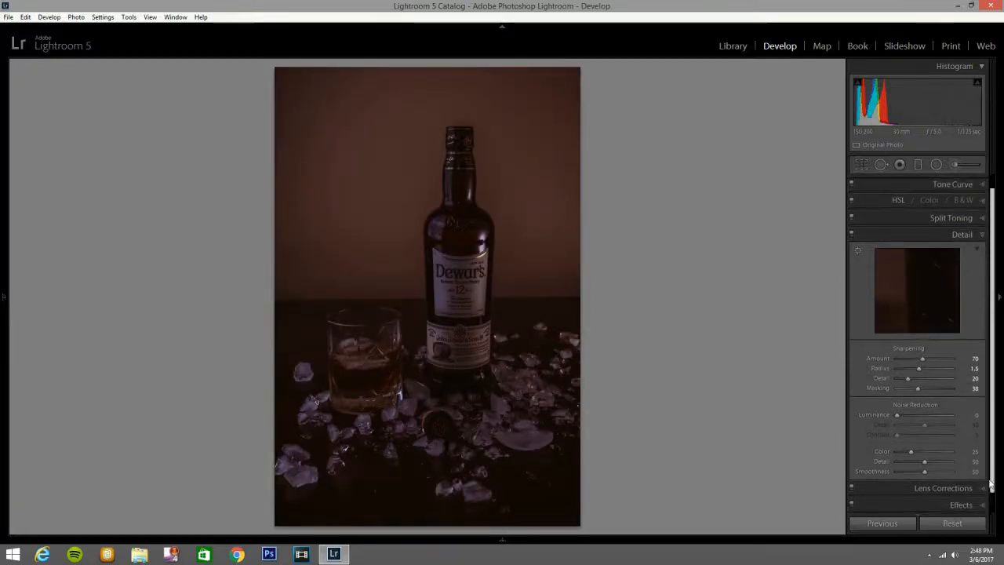
pyautogui.click(972, 184)
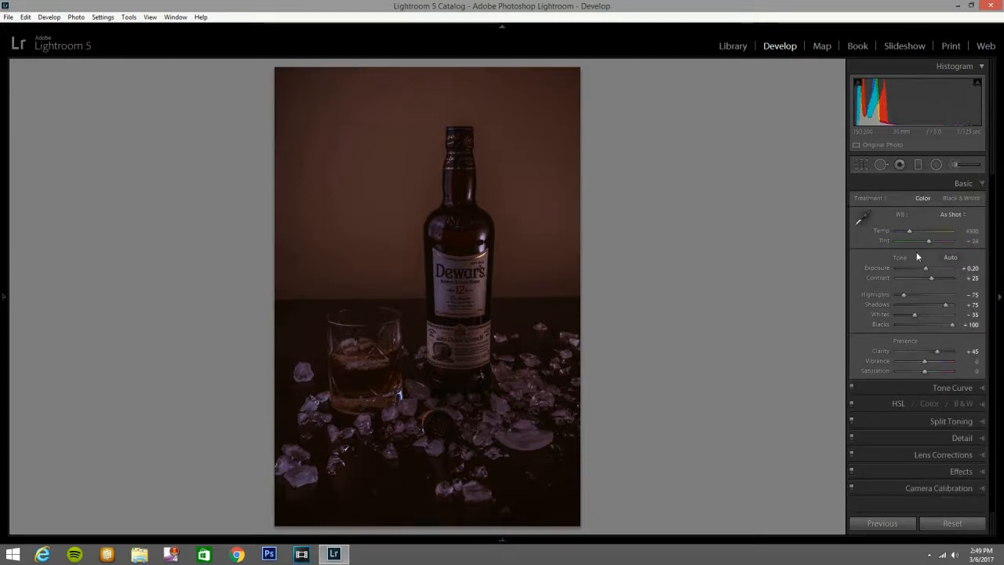
pyautogui.click(918, 163)
pyautogui.moveTo(410, 74); pyautogui.dragTo(413, 250)
pyautogui.moveTo(411, 162); pyautogui.dragTo(405, 237)
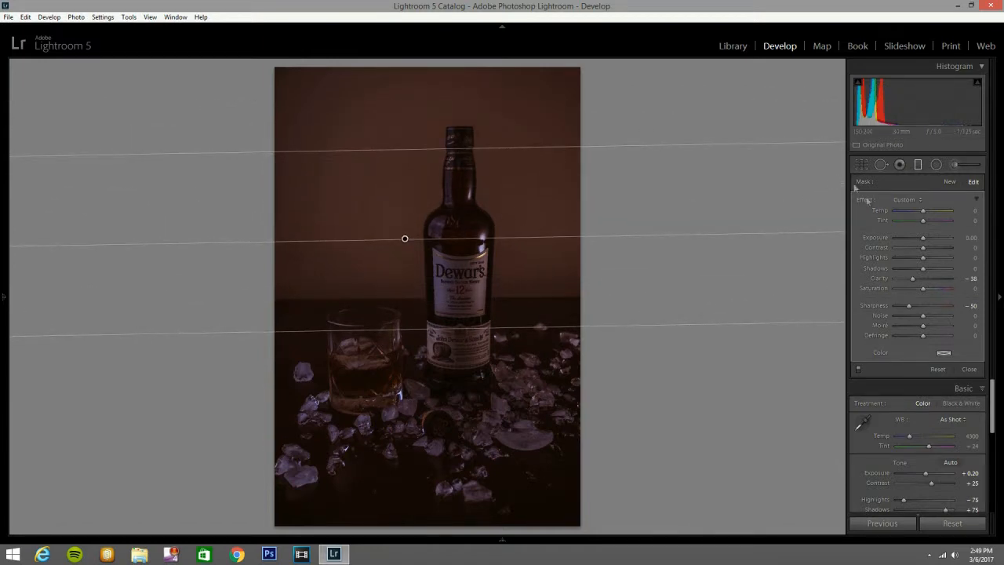
# Switch the graduated filter to the Exposure effect and set its exposure to -0.38 and highlights to -11.
pyautogui.click(906, 199)
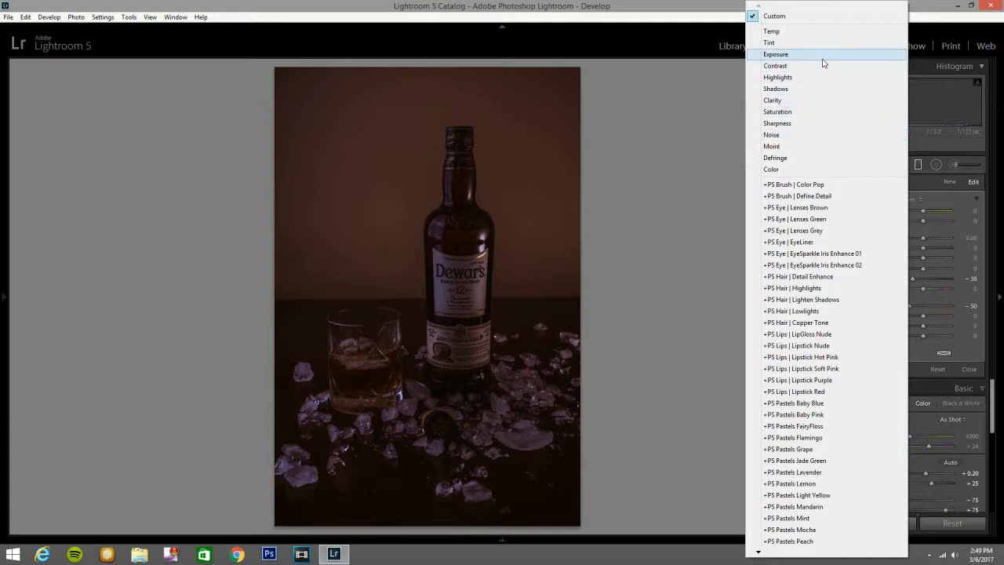
pyautogui.click(822, 54)
pyautogui.moveTo(928, 240); pyautogui.dragTo(920, 238)
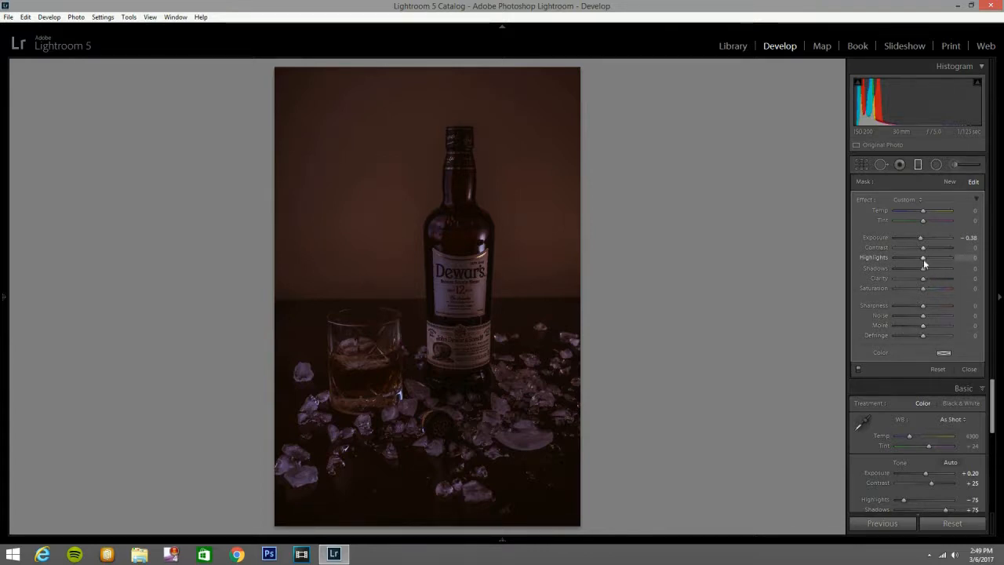
pyautogui.moveTo(920, 262); pyautogui.dragTo(920, 263)
pyautogui.moveTo(921, 264); pyautogui.dragTo(921, 259)
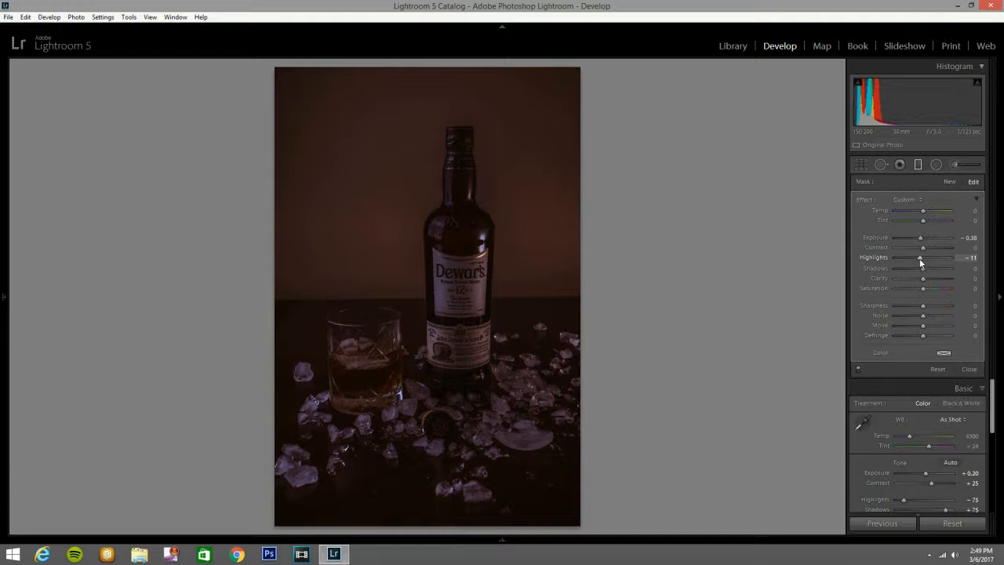
# Delete the stray second graduated filter, shift the first one slightly down and finish editing it.
pyautogui.moveTo(416, 234); pyautogui.dragTo(418, 248)
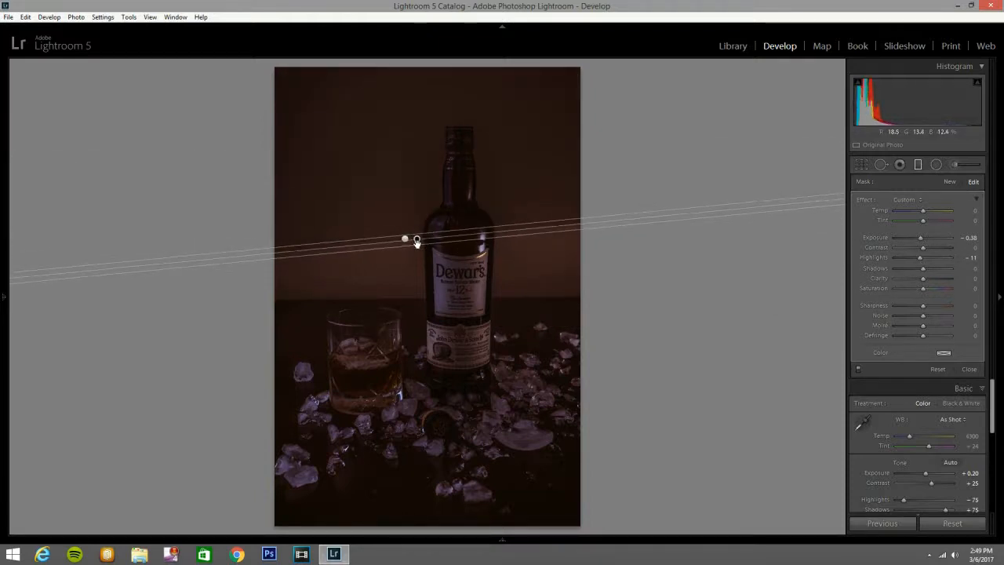
pyautogui.press('Delete')
pyautogui.moveTo(406, 238); pyautogui.dragTo(405, 251)
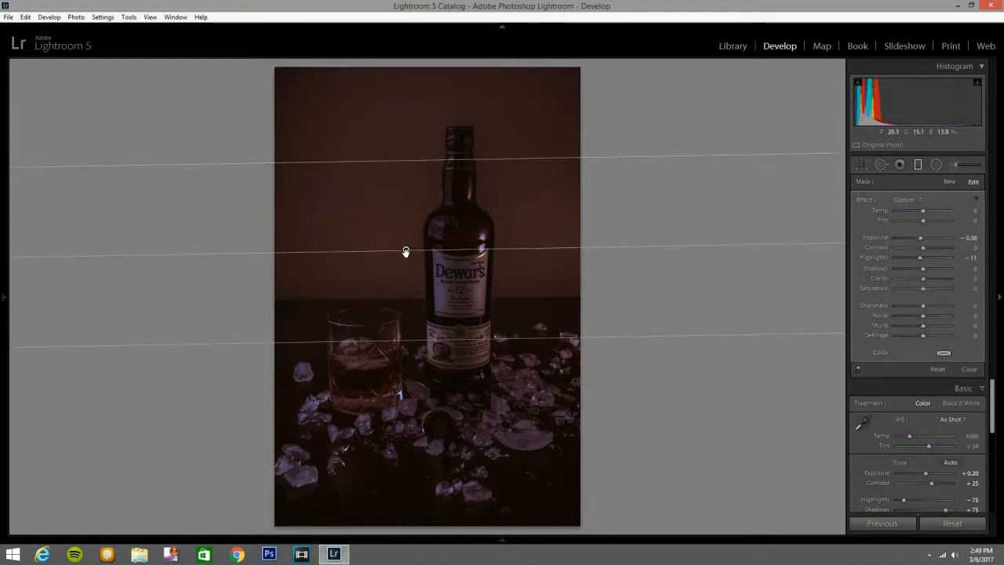
pyautogui.click(919, 165)
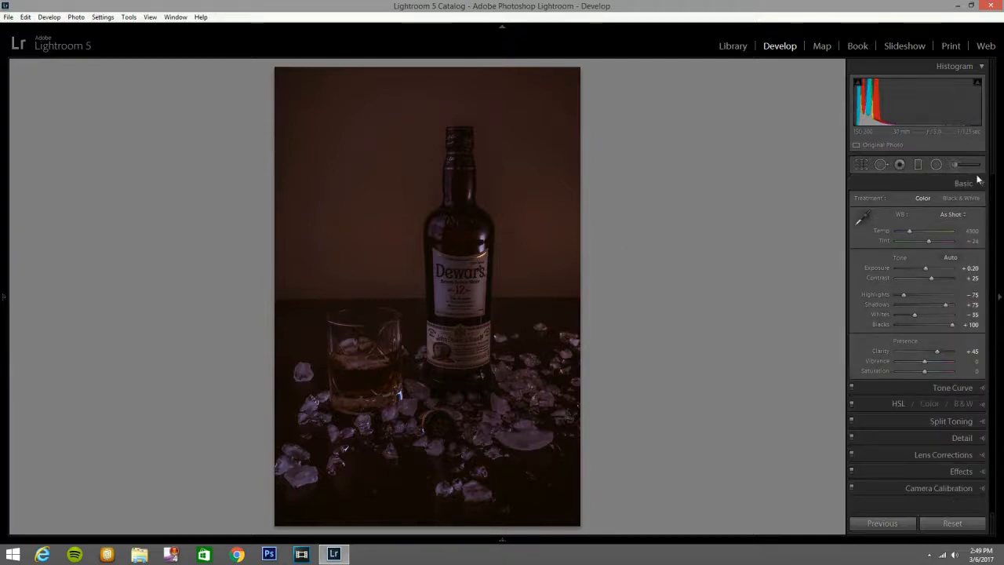
# Draw a radial filter around the bottle and glass, centre it on the photo and stretch it into a tall ellipse.
pyautogui.click(936, 163)
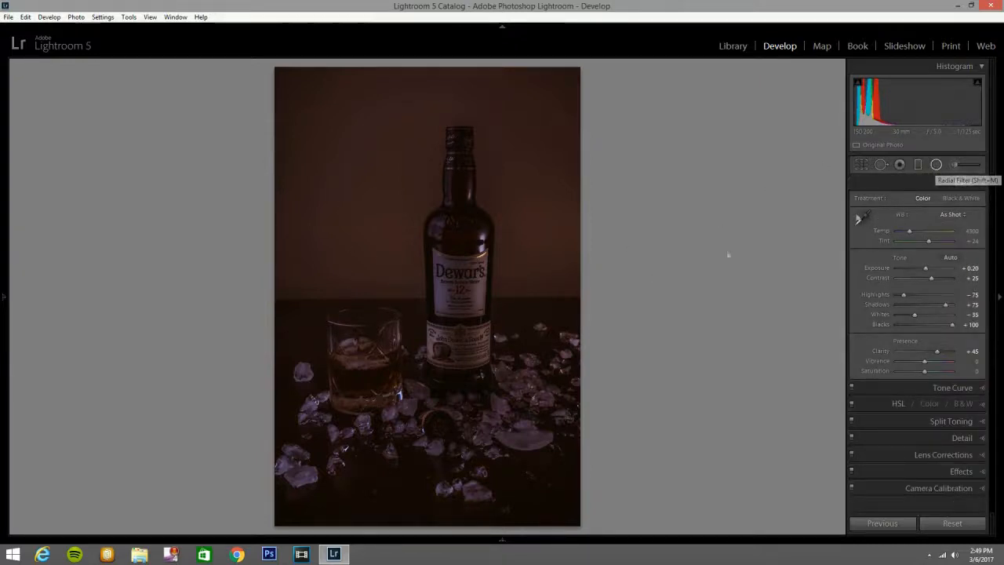
pyautogui.moveTo(437, 239); pyautogui.dragTo(560, 378)
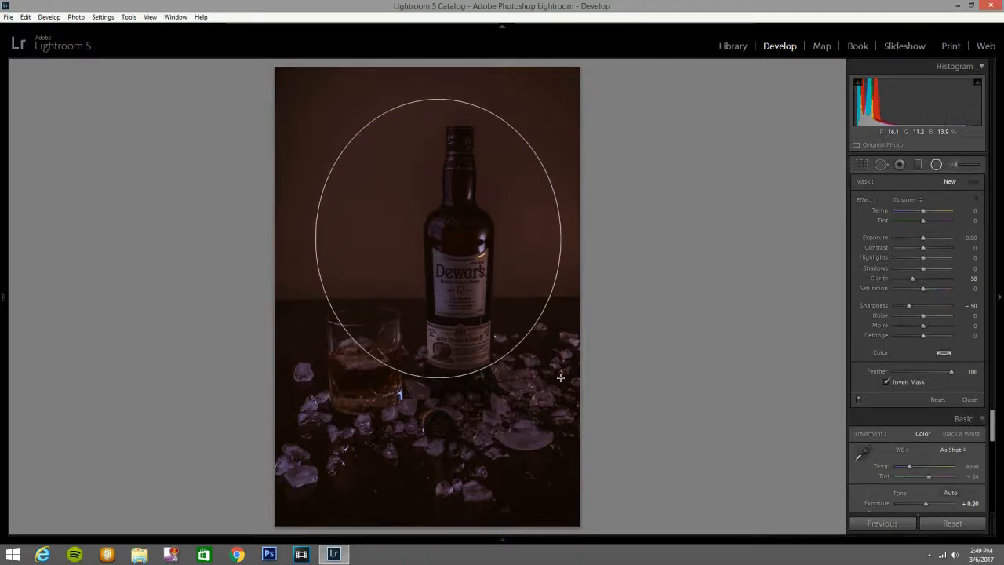
pyautogui.moveTo(435, 246); pyautogui.dragTo(427, 287)
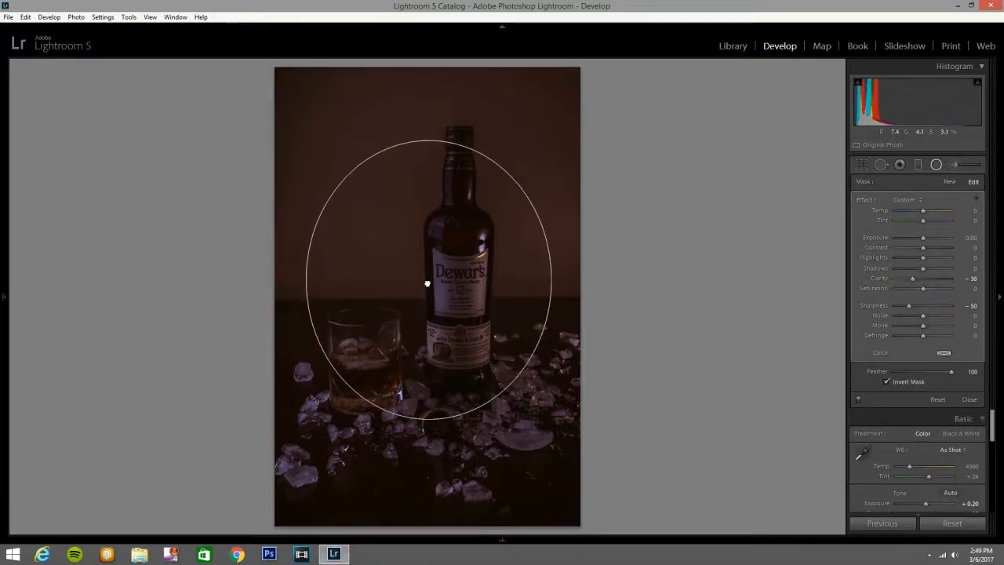
pyautogui.moveTo(428, 140); pyautogui.dragTo(428, 102)
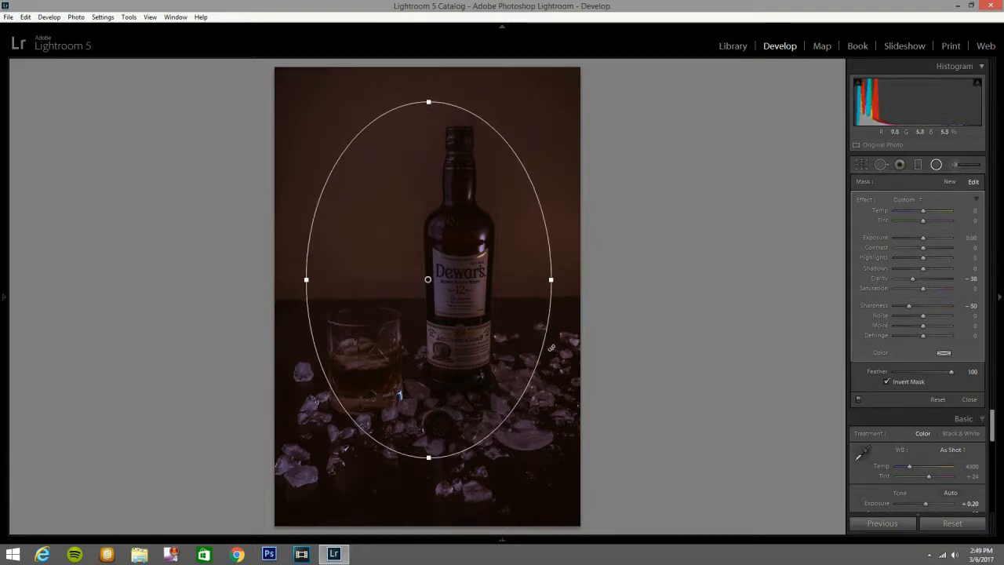
# Switch the radial filter to the Exposure effect with exposure 0.45, clarity 15 and sharpness 15, shift it slightly down and finish editing it.
pyautogui.click(906, 199)
pyautogui.click(812, 55)
pyautogui.moveTo(925, 237); pyautogui.dragTo(931, 241)
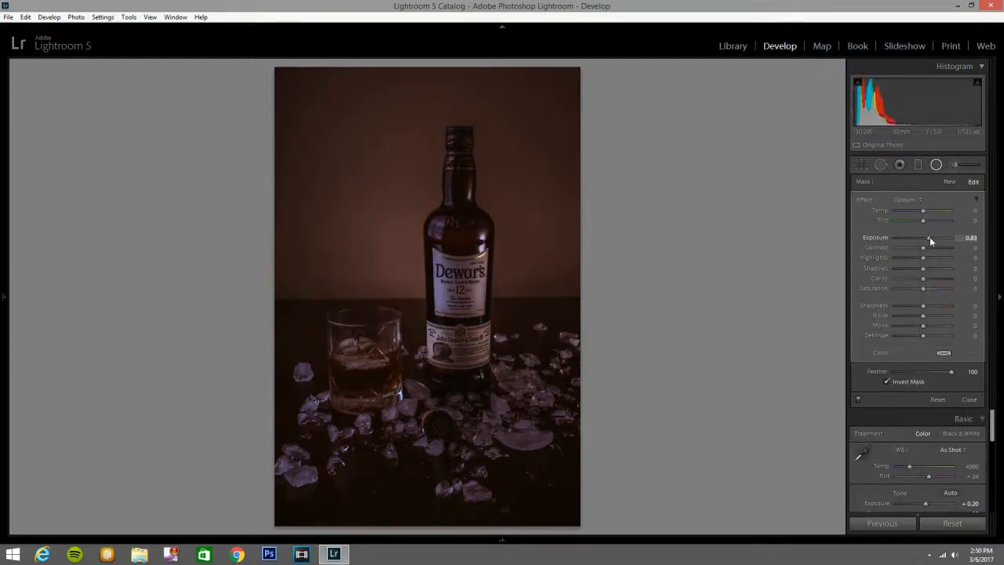
pyautogui.moveTo(929, 237); pyautogui.dragTo(927, 236)
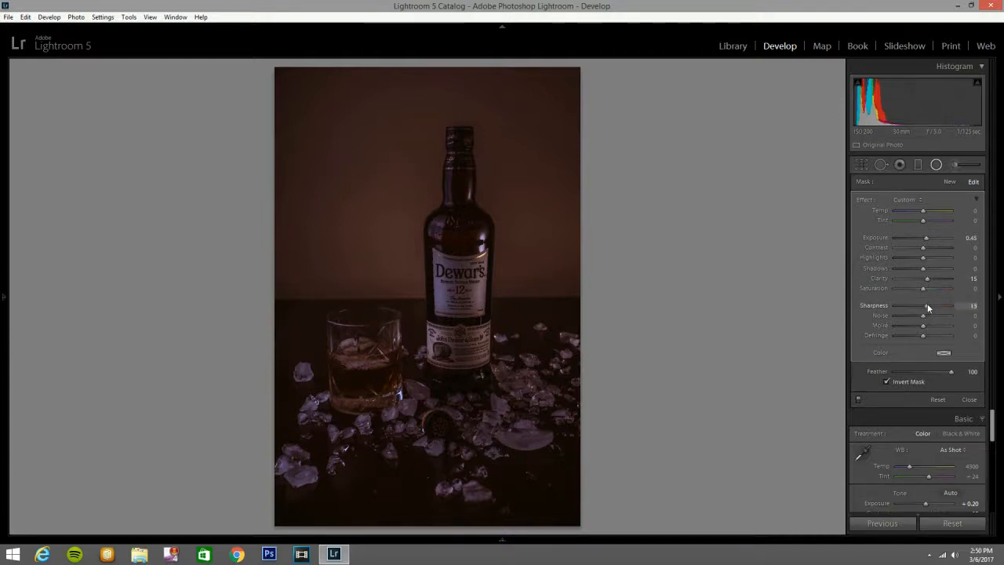
pyautogui.moveTo(928, 306); pyautogui.dragTo(930, 306)
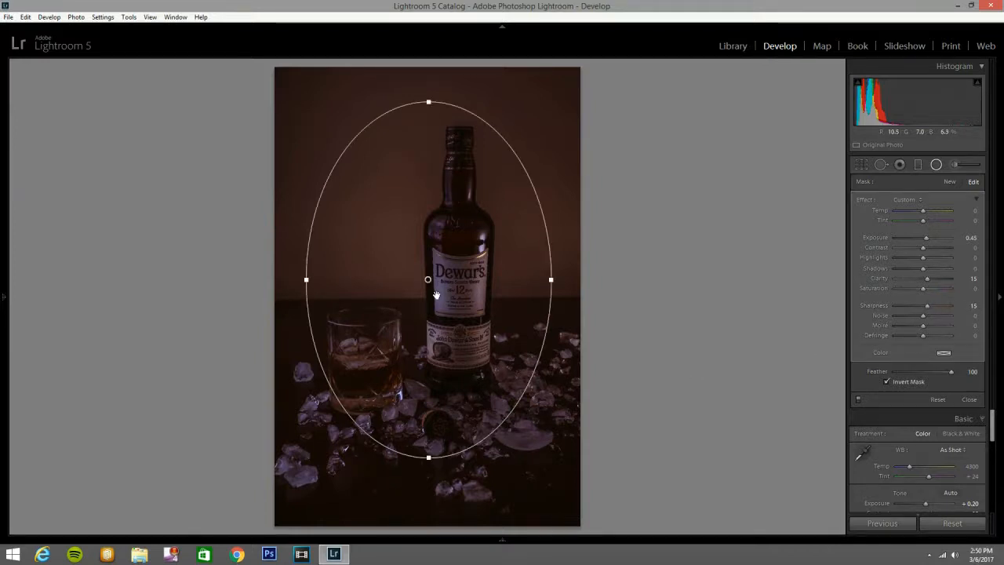
pyautogui.moveTo(429, 280); pyautogui.dragTo(430, 284)
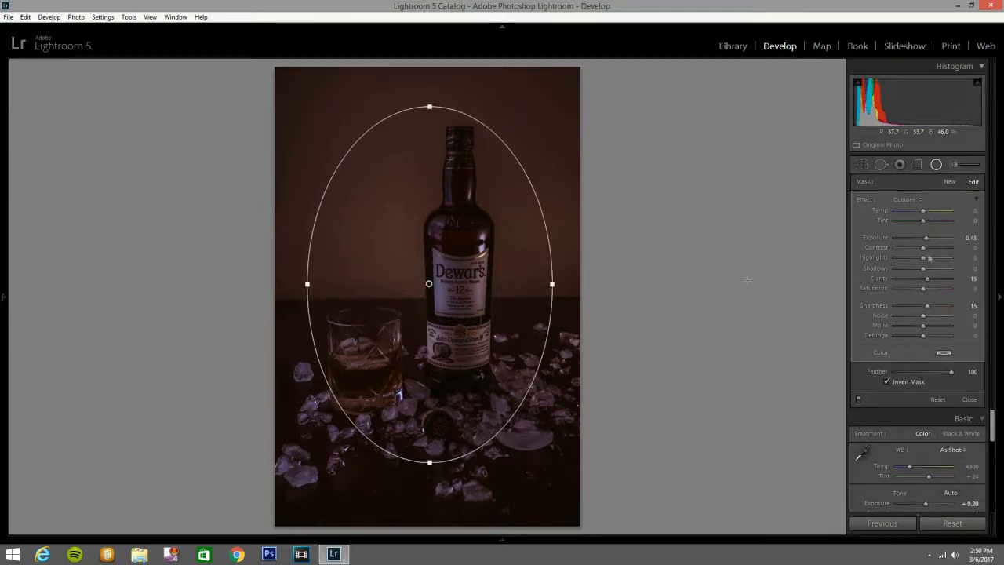
pyautogui.click(936, 164)
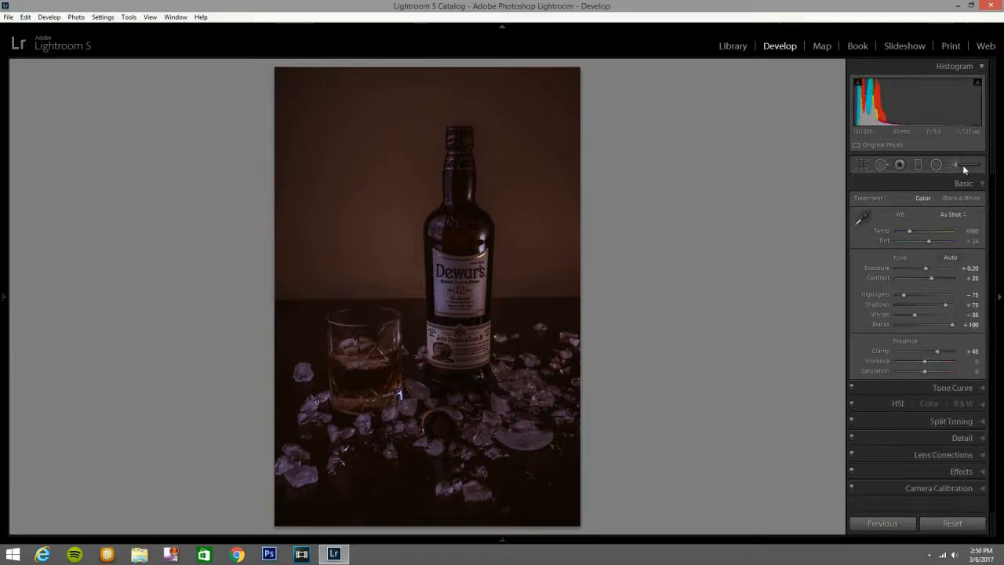
# Paint over the bottle's two labels with an adjustment brush using the Exposure effect at 0.75.
pyautogui.click(957, 164)
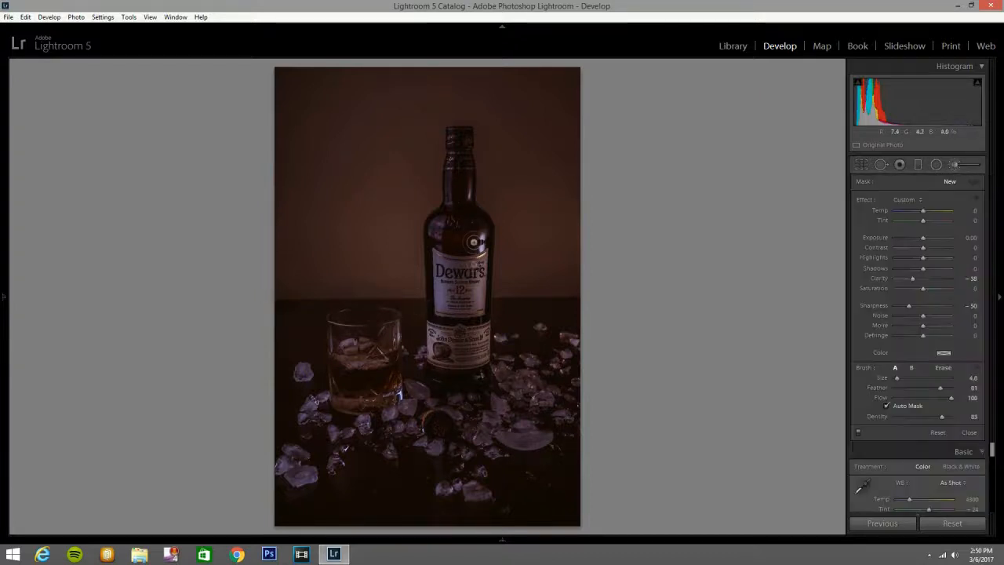
pyautogui.scroll(3, 453, 296)
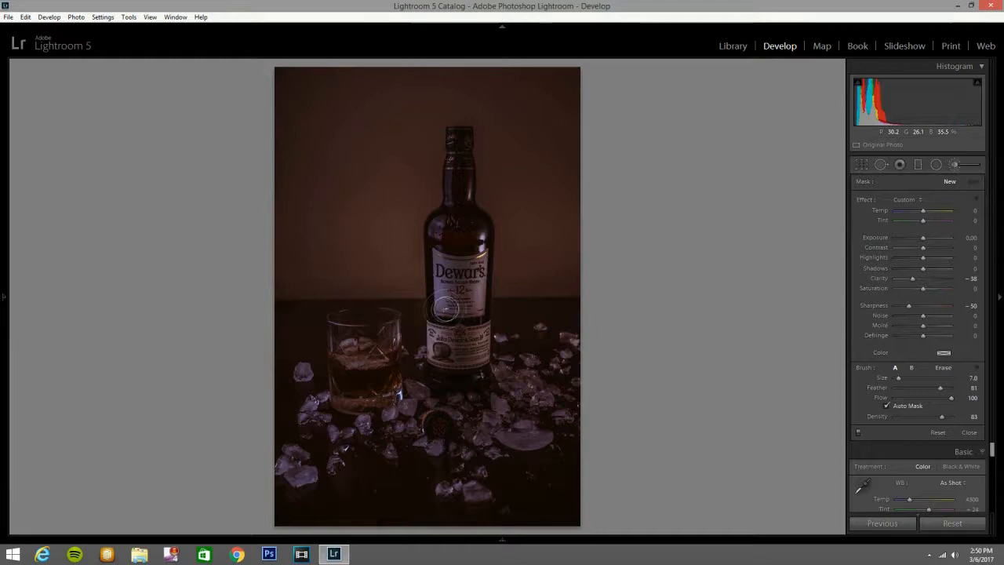
pyautogui.click(914, 199)
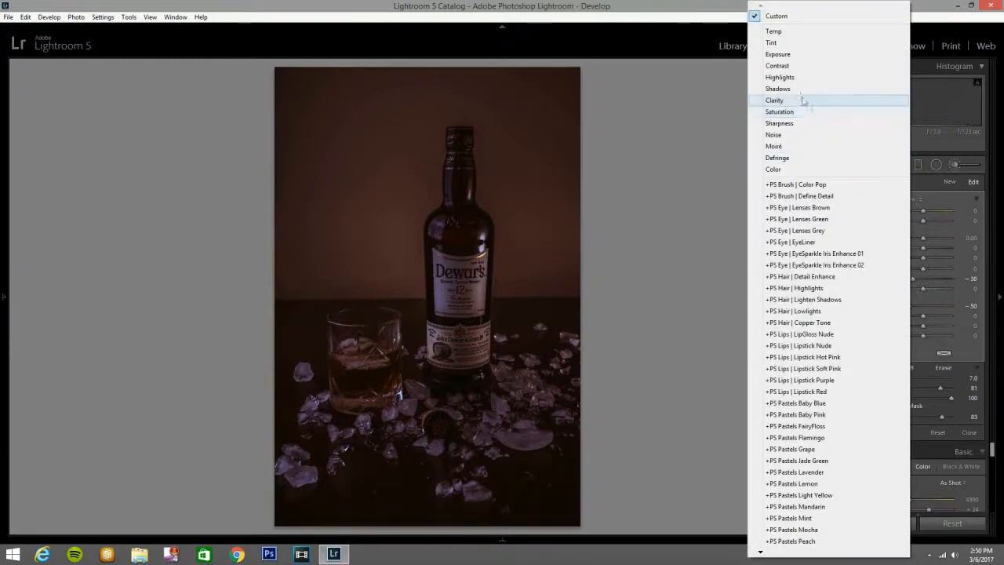
pyautogui.click(796, 55)
pyautogui.moveTo(923, 238); pyautogui.dragTo(927, 240)
pyautogui.scroll(-2, 456, 271)
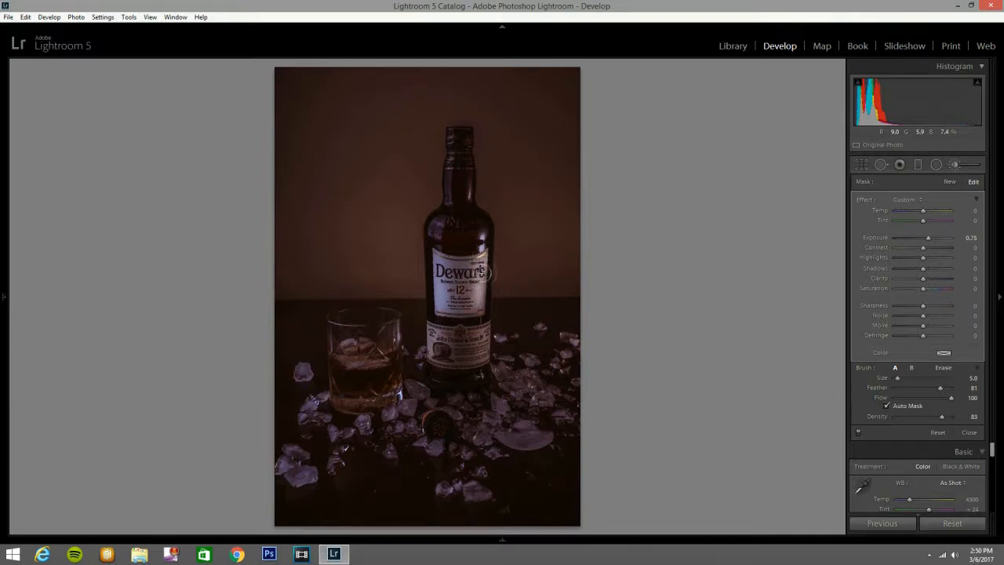
pyautogui.moveTo(475, 297)
pyautogui.mouseDown()
pyautogui.moveTo(441, 311)
pyautogui.moveTo(439, 353)
pyautogui.moveTo(429, 331)
pyautogui.moveTo(435, 353)
pyautogui.moveTo(468, 346)
pyautogui.moveTo(435, 337)
pyautogui.moveTo(470, 332)
pyautogui.moveTo(427, 329)
pyautogui.moveTo(487, 328)
pyautogui.moveTo(484, 353)
pyautogui.moveTo(450, 352)
pyautogui.mouseUp()
pyautogui.scroll(-2, 439, 351)
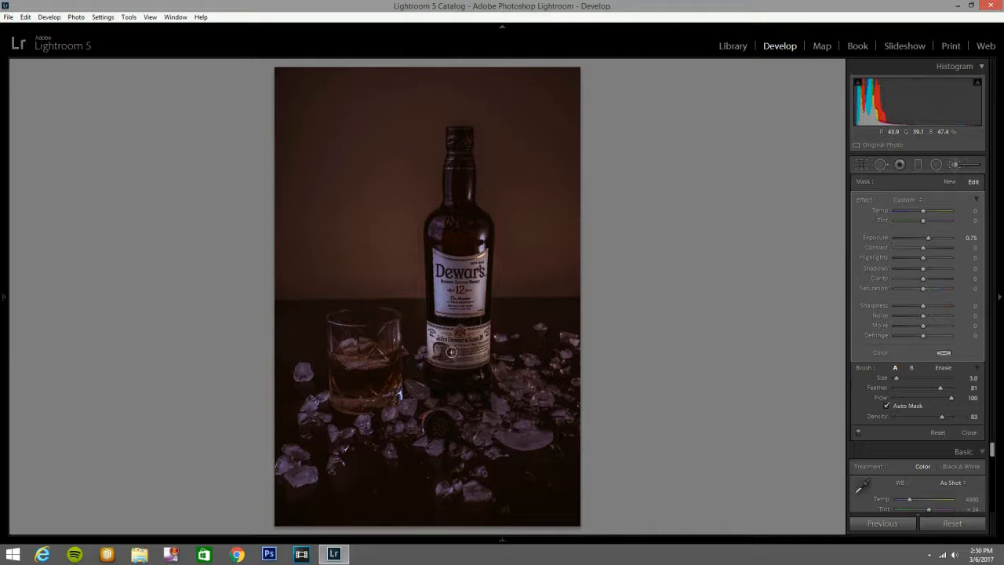
pyautogui.click(471, 281)
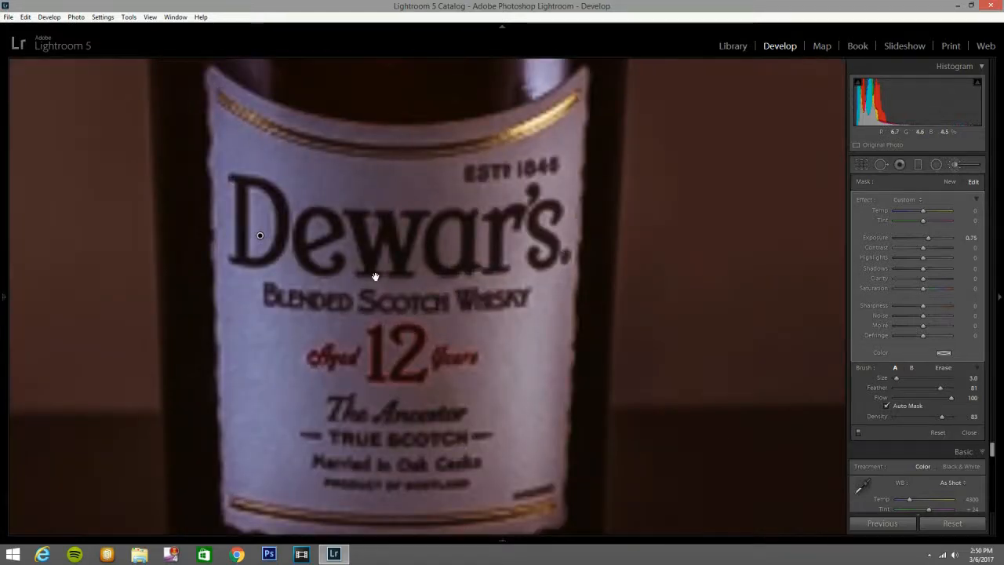
pyautogui.click(425, 279)
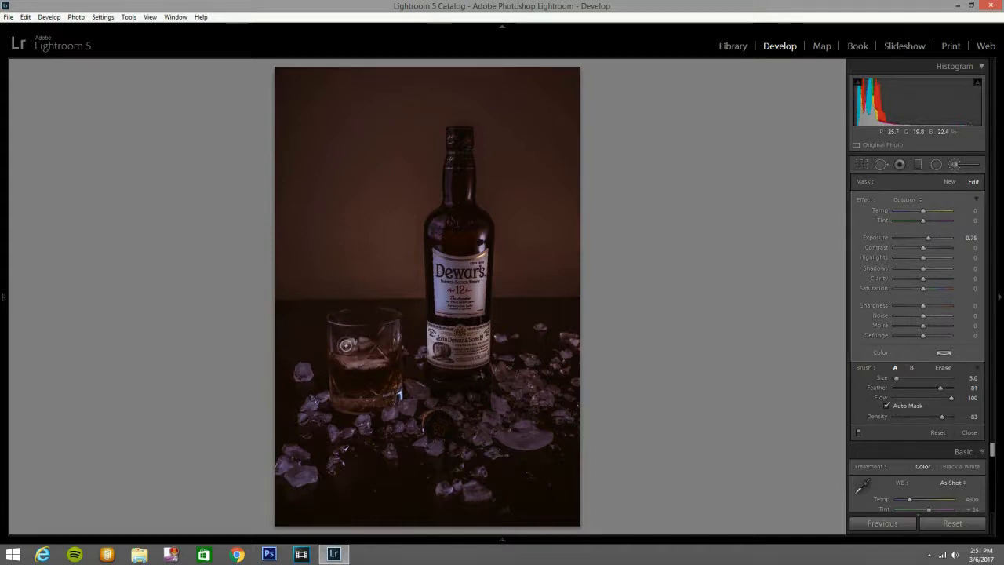
# Extend the exposure brush over the glass, loose cap, ice pieces and bottle's neck, and finish the brush adjustment.
pyautogui.scroll(3, 352, 385)
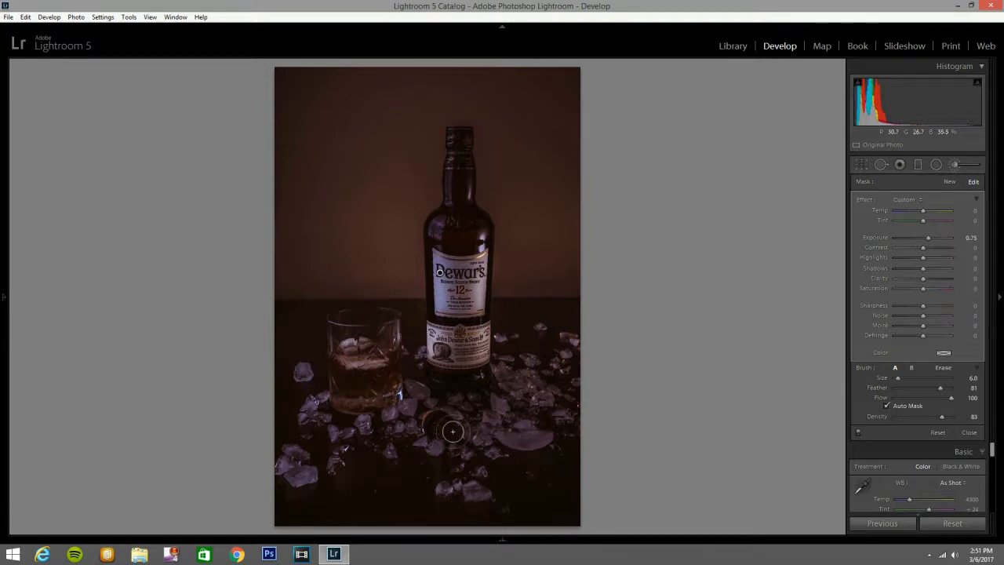
pyautogui.scroll(-1, 434, 422)
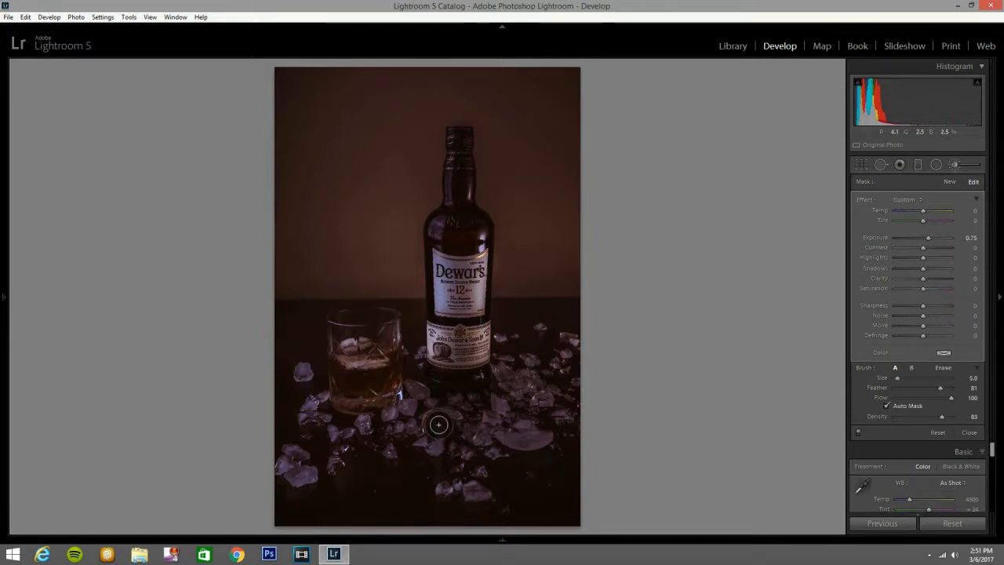
pyautogui.scroll(-2, 438, 424)
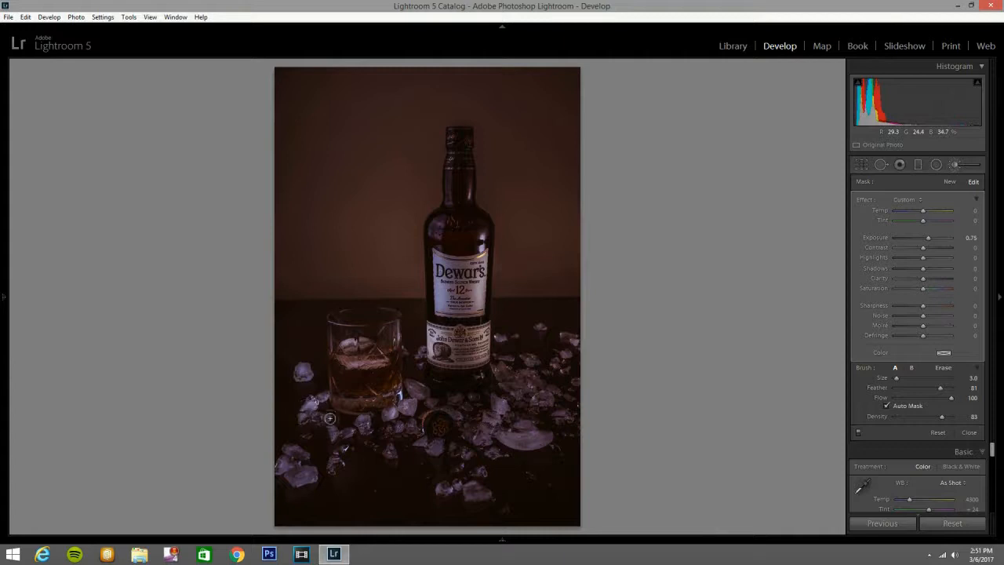
pyautogui.moveTo(300, 456)
pyautogui.mouseDown()
pyautogui.moveTo(342, 470)
pyautogui.moveTo(339, 460)
pyautogui.moveTo(395, 455)
pyautogui.mouseUp()
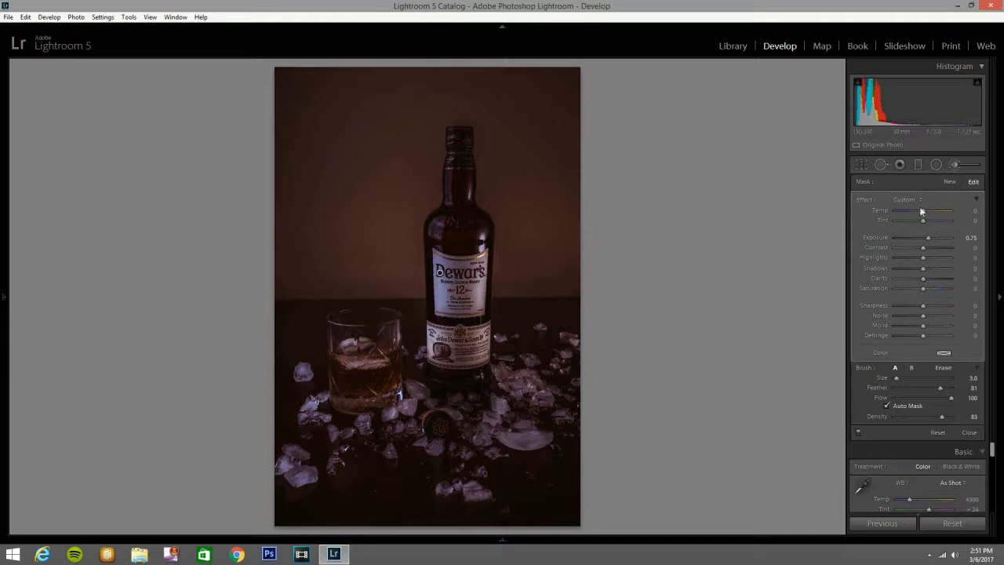
pyautogui.scroll(1, 466, 156)
pyautogui.moveTo(466, 157)
pyautogui.mouseDown()
pyautogui.moveTo(459, 139)
pyautogui.moveTo(453, 153)
pyautogui.moveTo(473, 137)
pyautogui.mouseUp()
pyautogui.click(952, 165)
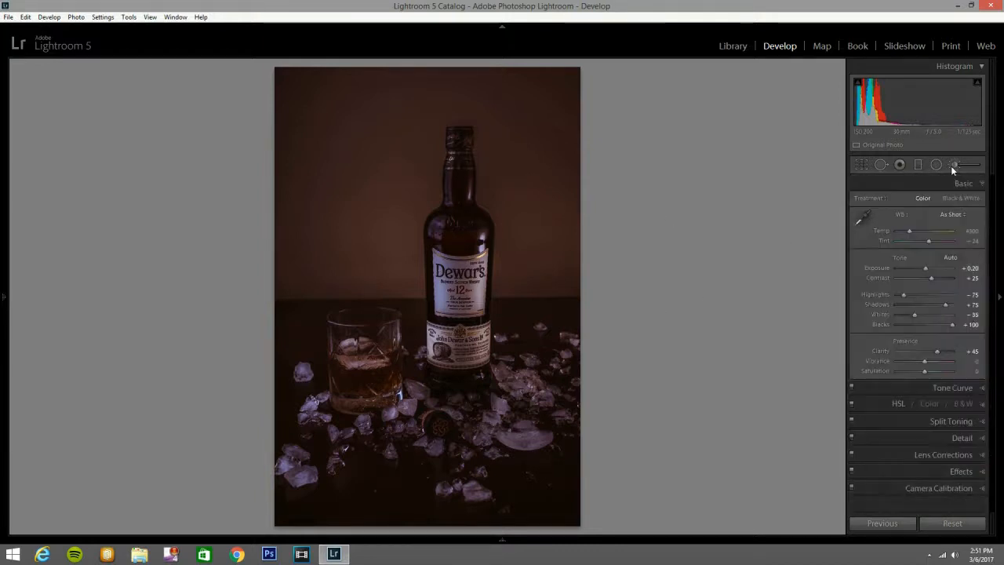
# Start a new adjustment brush with the Shadows effect at 23 and paint it over the bottle's label.
pyautogui.click(952, 164)
pyautogui.click(906, 199)
pyautogui.click(818, 91)
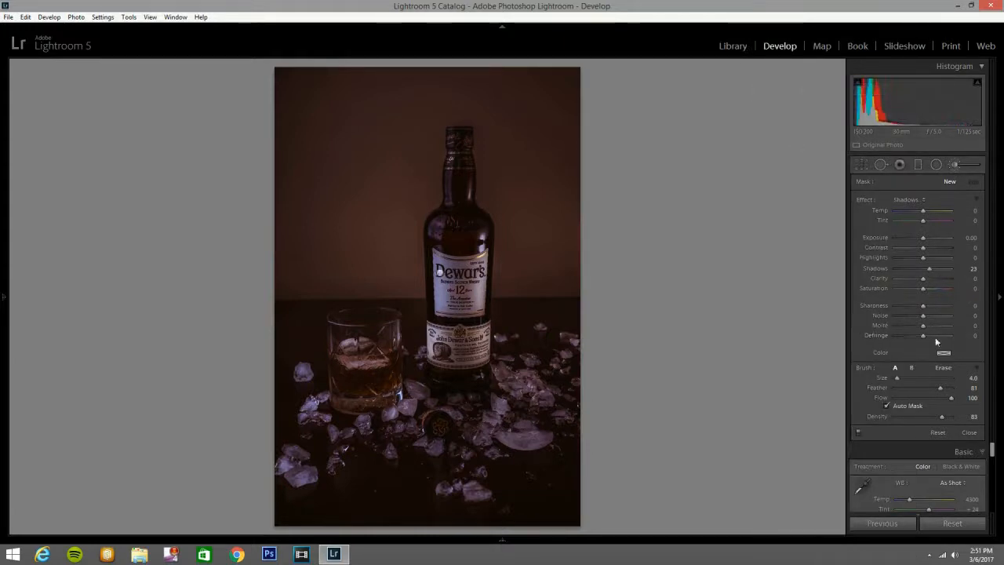
pyautogui.scroll(3, 459, 300)
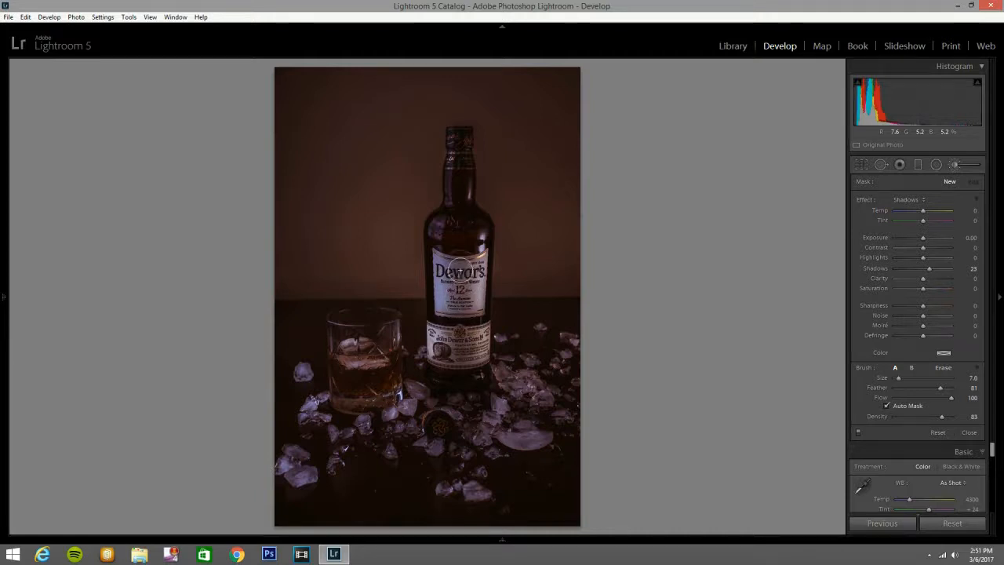
pyautogui.moveTo(453, 262)
pyautogui.mouseDown()
pyautogui.moveTo(463, 274)
pyautogui.moveTo(462, 261)
pyautogui.moveTo(478, 261)
pyautogui.mouseUp()
pyautogui.scroll(-5, 462, 274)
pyautogui.scroll(1, 444, 258)
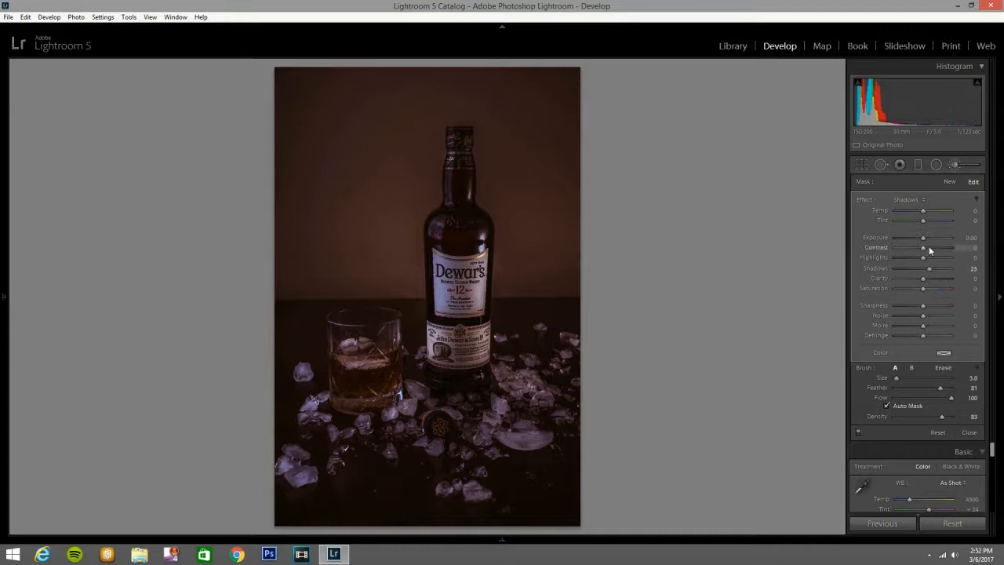
# Raise the second brush adjustment's shadows to 100 and finish editing it.
pyautogui.moveTo(933, 270); pyautogui.dragTo(986, 279)
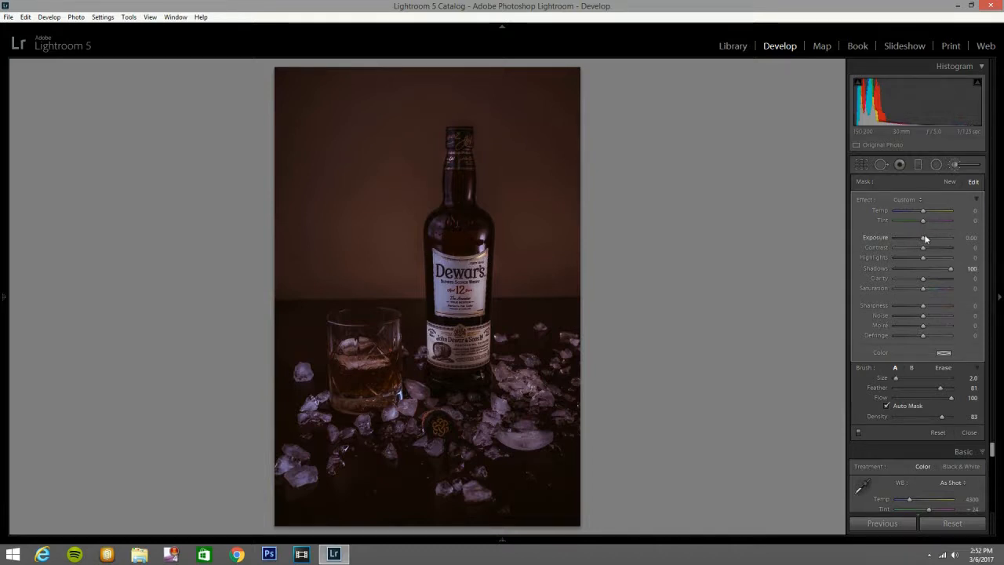
pyautogui.moveTo(923, 237); pyautogui.dragTo(924, 237)
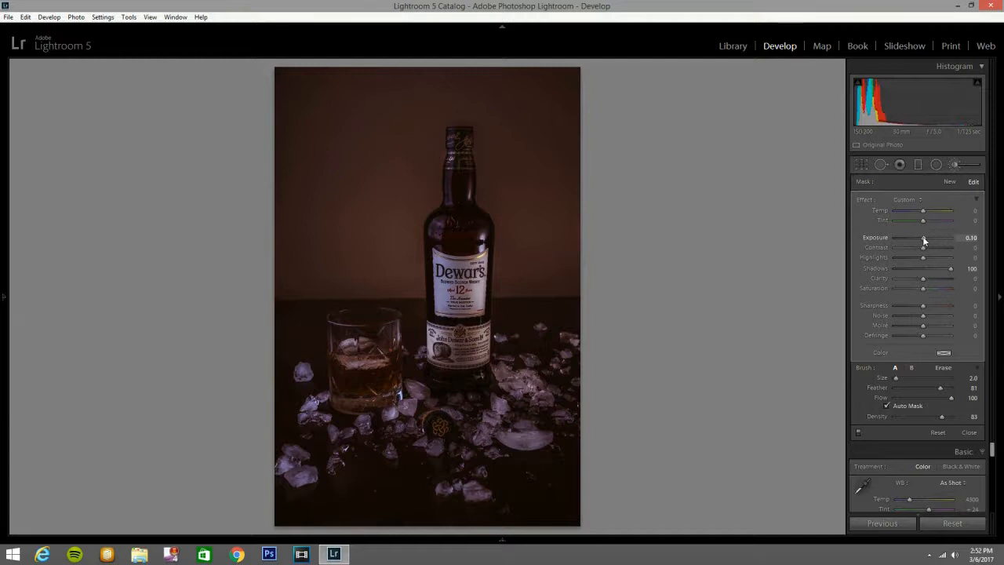
pyautogui.click(964, 169)
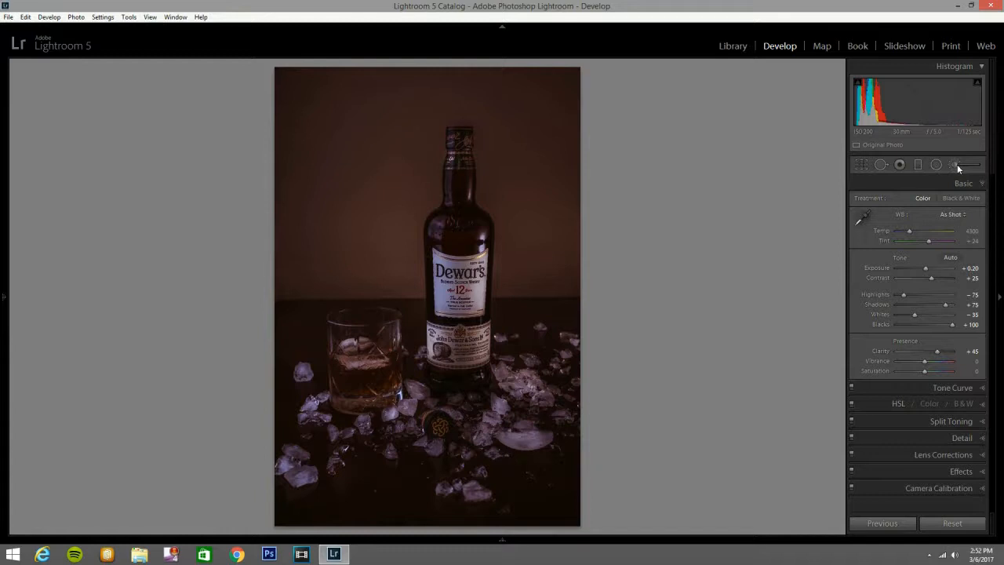
# Paint the wall behind the bottle with a new Exposure-effect brush, set its exposure to -0.23 and finish the adjustment.
pyautogui.click(957, 165)
pyautogui.scroll(3, 505, 393)
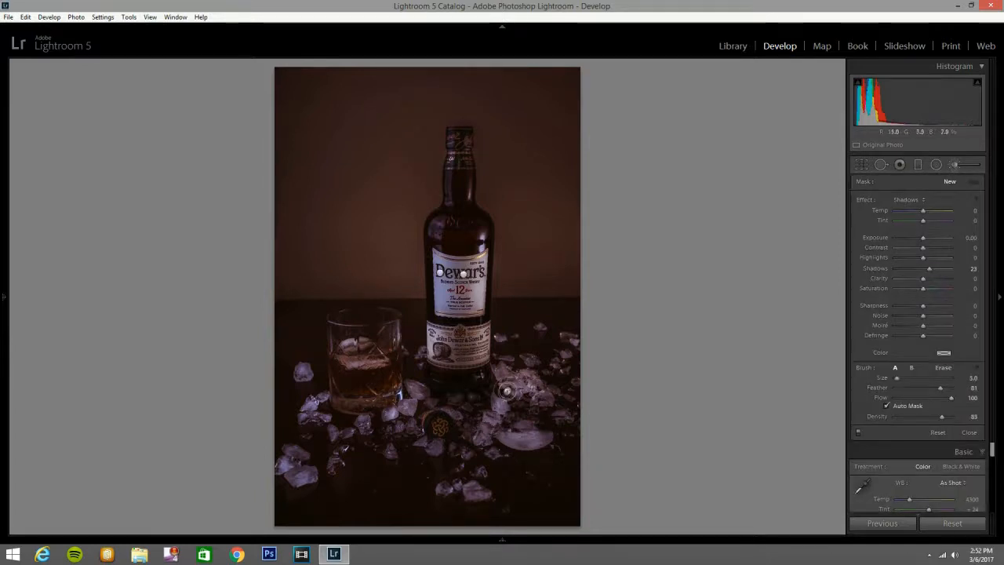
pyautogui.click(914, 200)
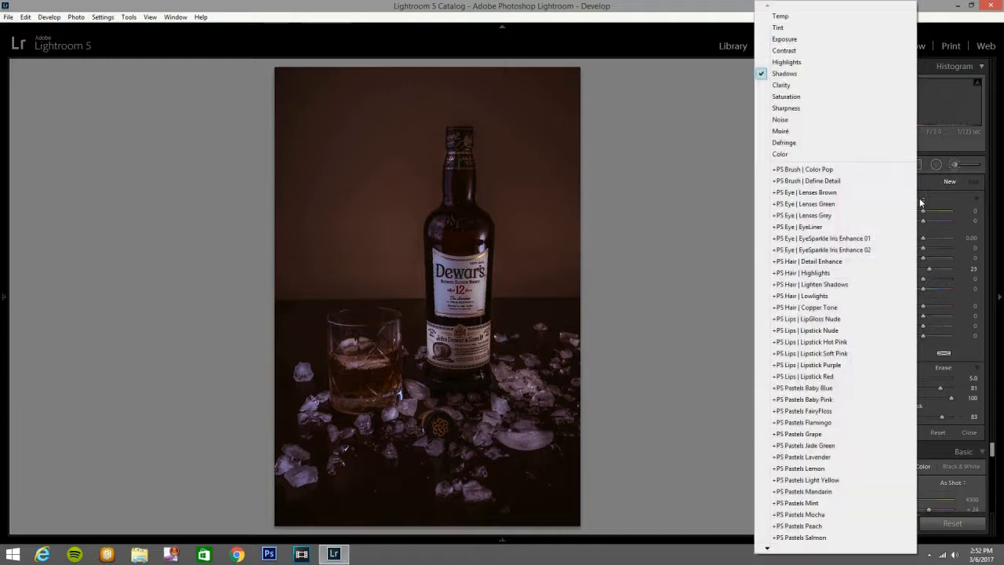
pyautogui.click(837, 39)
pyautogui.scroll(5, 541, 134)
pyautogui.moveTo(334, 73)
pyautogui.mouseDown()
pyautogui.moveTo(438, 104)
pyautogui.moveTo(442, 88)
pyautogui.moveTo(330, 88)
pyautogui.moveTo(359, 72)
pyautogui.moveTo(266, 157)
pyautogui.moveTo(264, 192)
pyautogui.moveTo(323, 104)
pyautogui.moveTo(282, 269)
pyautogui.moveTo(360, 267)
pyautogui.moveTo(277, 275)
pyautogui.moveTo(384, 276)
pyautogui.moveTo(378, 118)
pyautogui.moveTo(402, 97)
pyautogui.moveTo(308, 213)
pyautogui.moveTo(329, 135)
pyautogui.moveTo(346, 102)
pyautogui.moveTo(380, 147)
pyautogui.moveTo(338, 251)
pyautogui.moveTo(350, 247)
pyautogui.moveTo(326, 233)
pyautogui.moveTo(367, 240)
pyautogui.moveTo(313, 142)
pyautogui.moveTo(292, 69)
pyautogui.moveTo(289, 200)
pyautogui.moveTo(305, 259)
pyautogui.moveTo(370, 261)
pyautogui.moveTo(402, 274)
pyautogui.moveTo(429, 111)
pyautogui.moveTo(398, 221)
pyautogui.moveTo(409, 134)
pyautogui.moveTo(432, 105)
pyautogui.moveTo(490, 107)
pyautogui.moveTo(499, 177)
pyautogui.moveTo(528, 108)
pyautogui.moveTo(517, 176)
pyautogui.moveTo(552, 62)
pyautogui.moveTo(593, 92)
pyautogui.moveTo(544, 186)
pyautogui.moveTo(502, 177)
pyautogui.moveTo(496, 195)
pyautogui.moveTo(491, 179)
pyautogui.moveTo(505, 190)
pyautogui.moveTo(531, 173)
pyautogui.moveTo(523, 234)
pyautogui.moveTo(535, 267)
pyautogui.moveTo(565, 175)
pyautogui.moveTo(563, 259)
pyautogui.moveTo(575, 161)
pyautogui.moveTo(576, 259)
pyautogui.moveTo(557, 273)
pyautogui.moveTo(505, 274)
pyautogui.moveTo(513, 180)
pyautogui.moveTo(557, 196)
pyautogui.moveTo(571, 272)
pyautogui.moveTo(558, 285)
pyautogui.moveTo(504, 283)
pyautogui.moveTo(536, 148)
pyautogui.moveTo(578, 103)
pyautogui.moveTo(427, 143)
pyautogui.moveTo(406, 236)
pyautogui.moveTo(411, 290)
pyautogui.moveTo(293, 277)
pyautogui.moveTo(271, 243)
pyautogui.moveTo(287, 91)
pyautogui.moveTo(560, 100)
pyautogui.moveTo(544, 99)
pyautogui.moveTo(515, 287)
pyautogui.moveTo(569, 283)
pyautogui.moveTo(600, 121)
pyautogui.moveTo(567, 197)
pyautogui.mouseUp()
pyautogui.scroll(-5, 518, 274)
pyautogui.moveTo(504, 287)
pyautogui.mouseDown()
pyautogui.moveTo(572, 275)
pyautogui.moveTo(532, 281)
pyautogui.mouseUp()
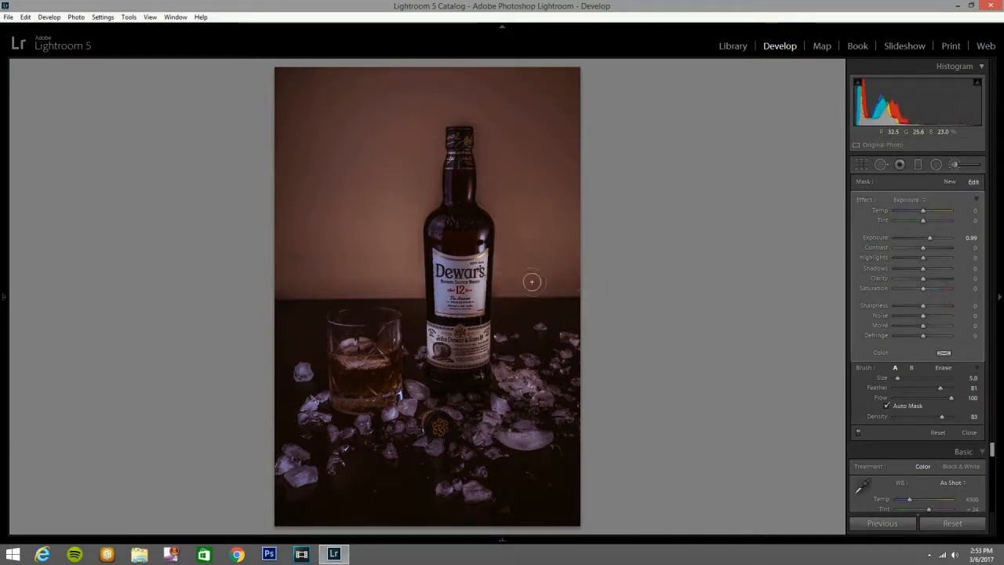
pyautogui.moveTo(522, 228); pyautogui.dragTo(483, 190)
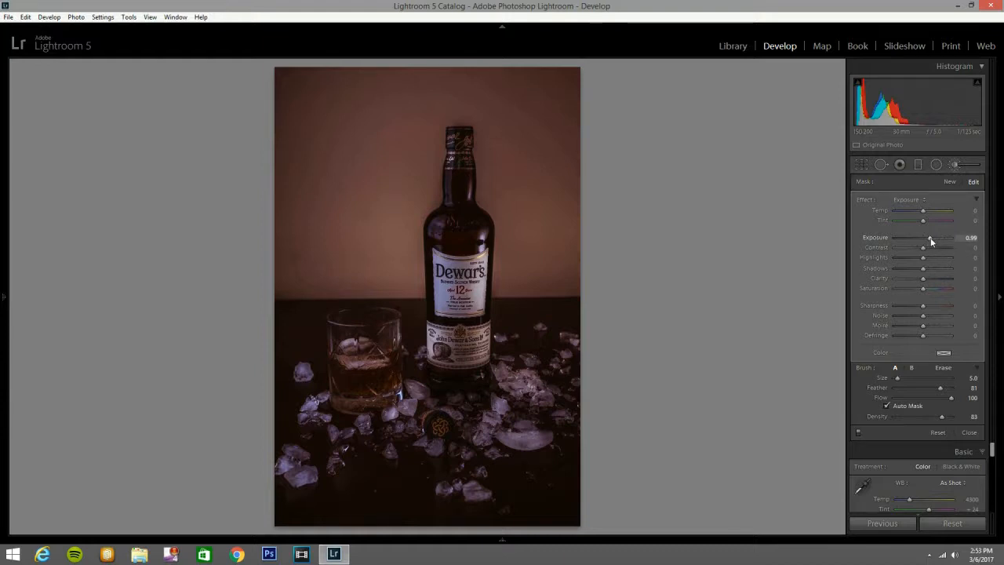
pyautogui.moveTo(926, 239); pyautogui.dragTo(922, 240)
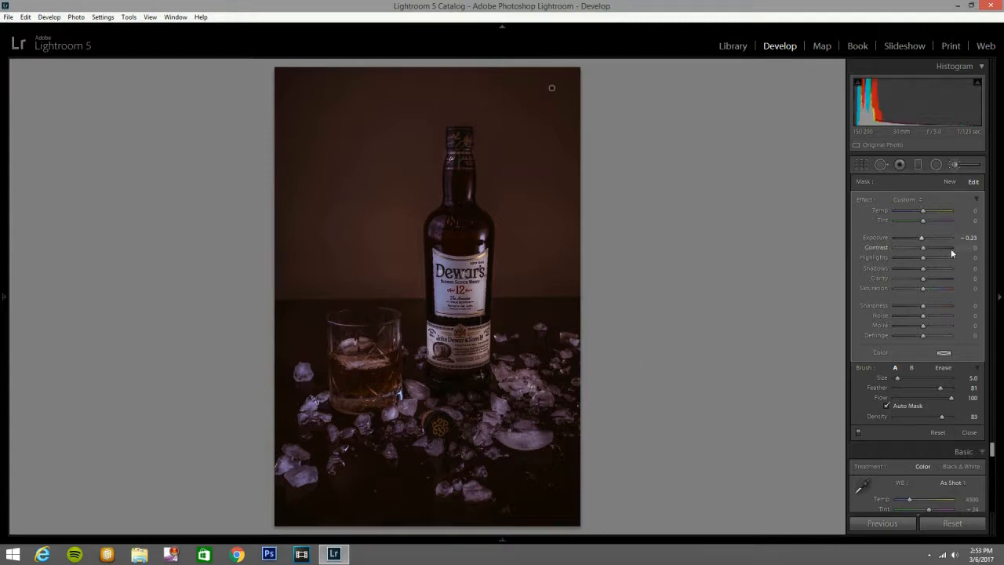
pyautogui.click(958, 164)
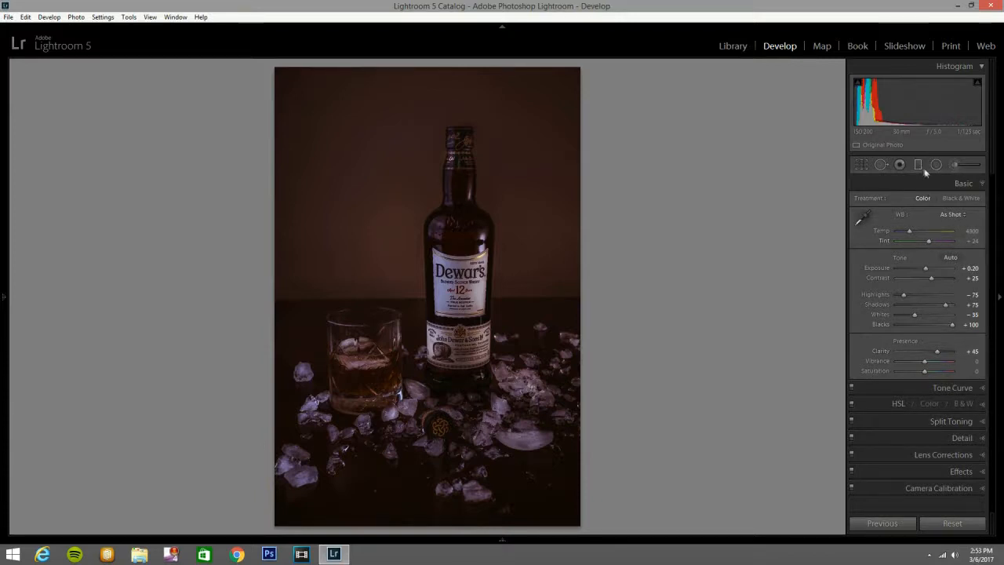
# Raise the HSL luminance of both orange and yellow to +100.
pyautogui.click(979, 404)
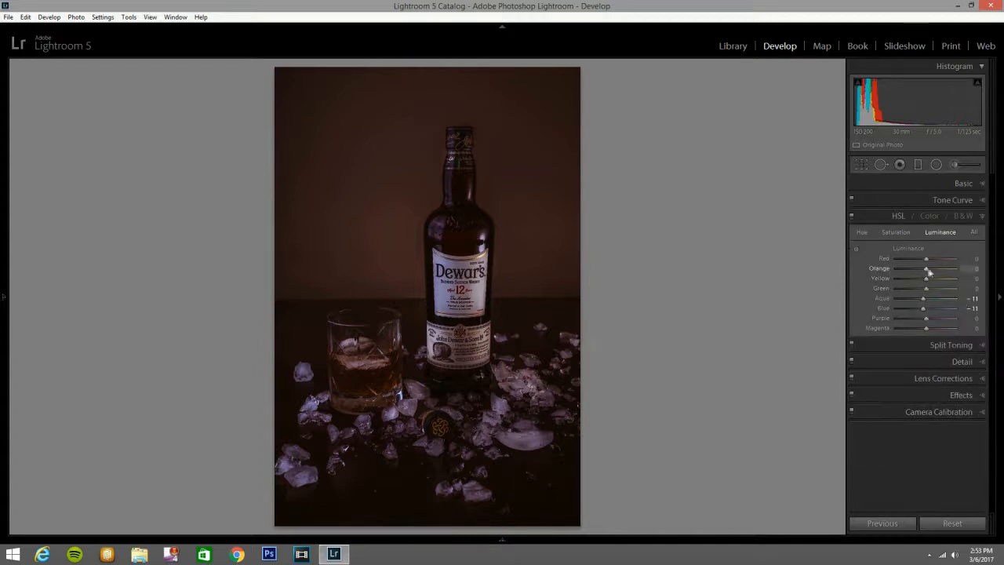
pyautogui.moveTo(957, 270); pyautogui.dragTo(969, 272)
pyautogui.moveTo(927, 279); pyautogui.dragTo(984, 287)
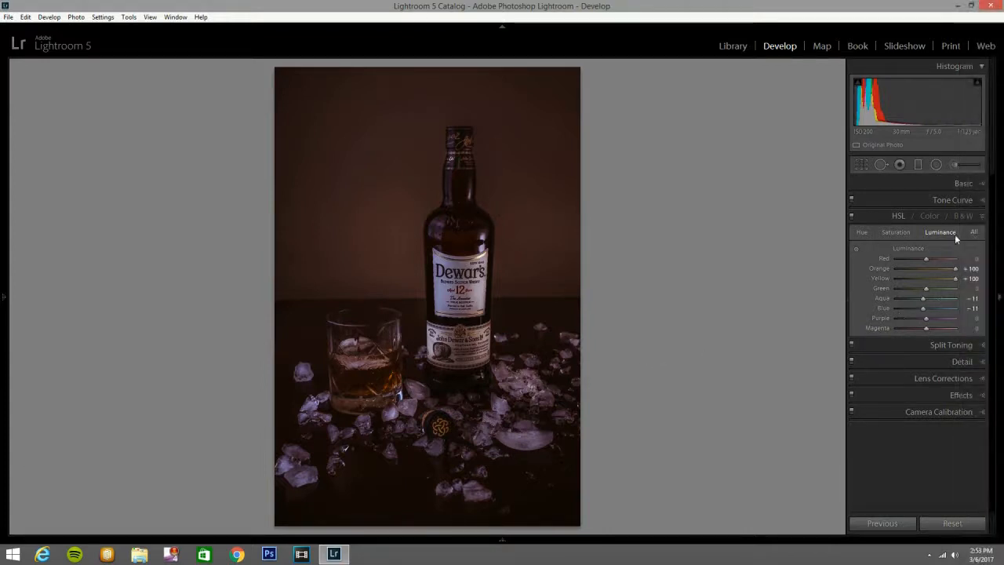
# Set the camera calibration's Blue Primary saturation to +28.
pyautogui.click(979, 412)
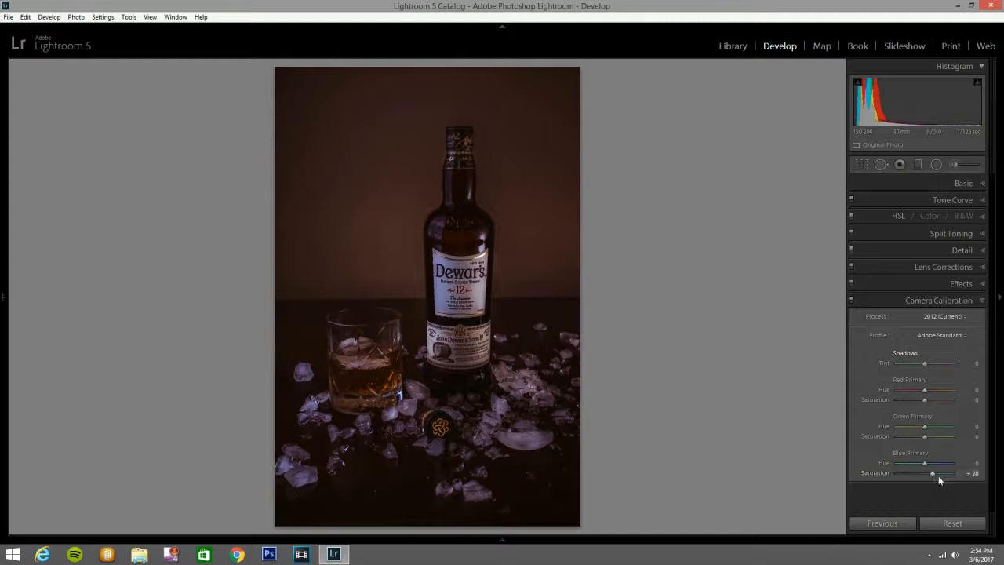
pyautogui.click(976, 305)
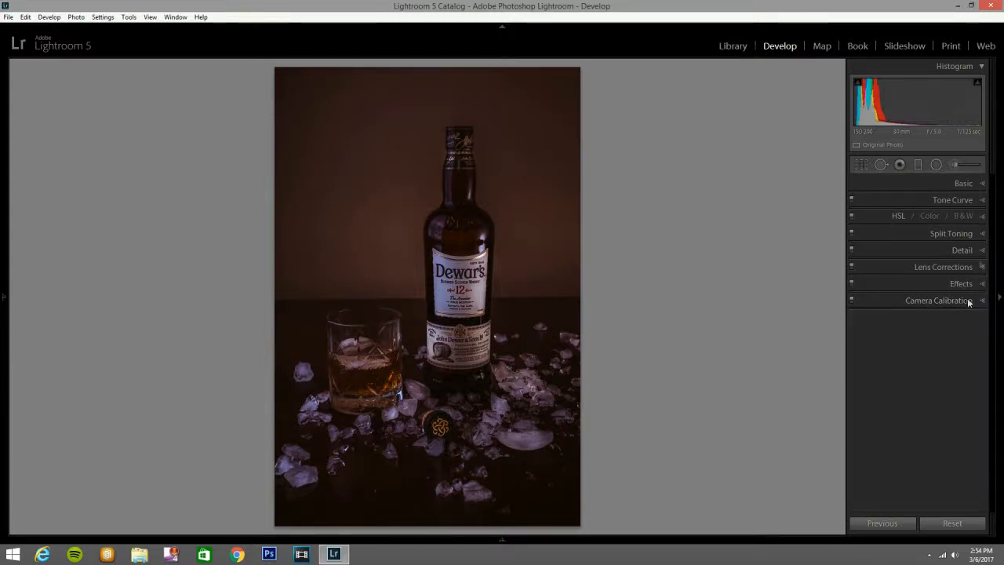
# Raise the split toning saturation of the shadows to 32.
pyautogui.click(981, 236)
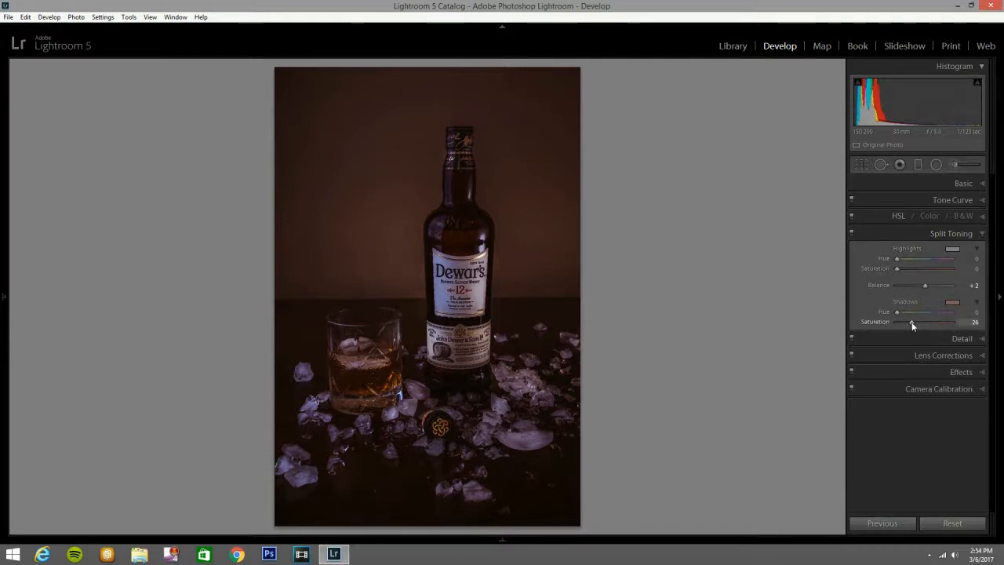
pyautogui.moveTo(914, 322); pyautogui.dragTo(921, 321)
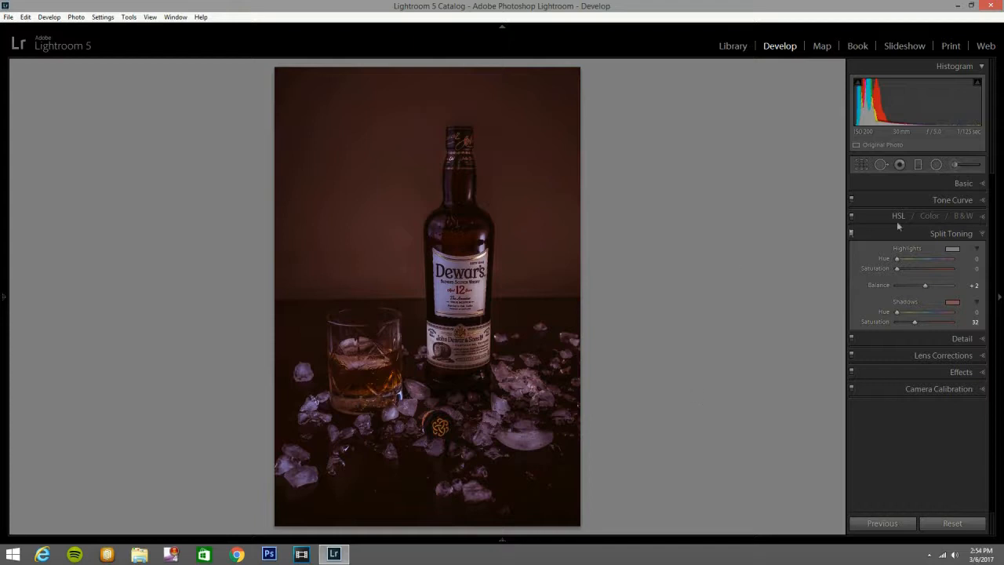
pyautogui.click(979, 234)
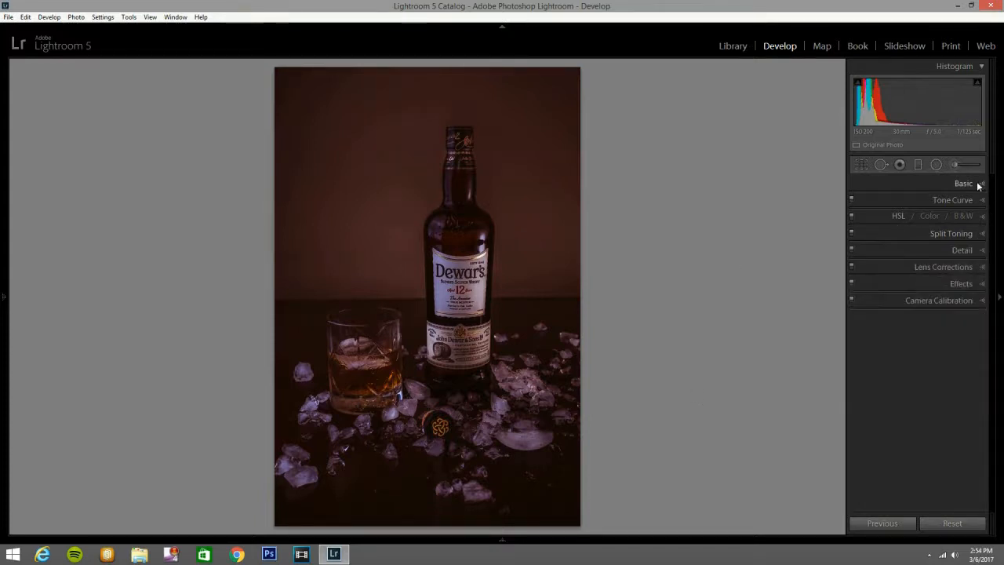
# Paint the ice cubes and the whisky in the glass with a new Exposure-effect brush, set its exposure to 0.60 and finish the adjustment.
pyautogui.click(957, 164)
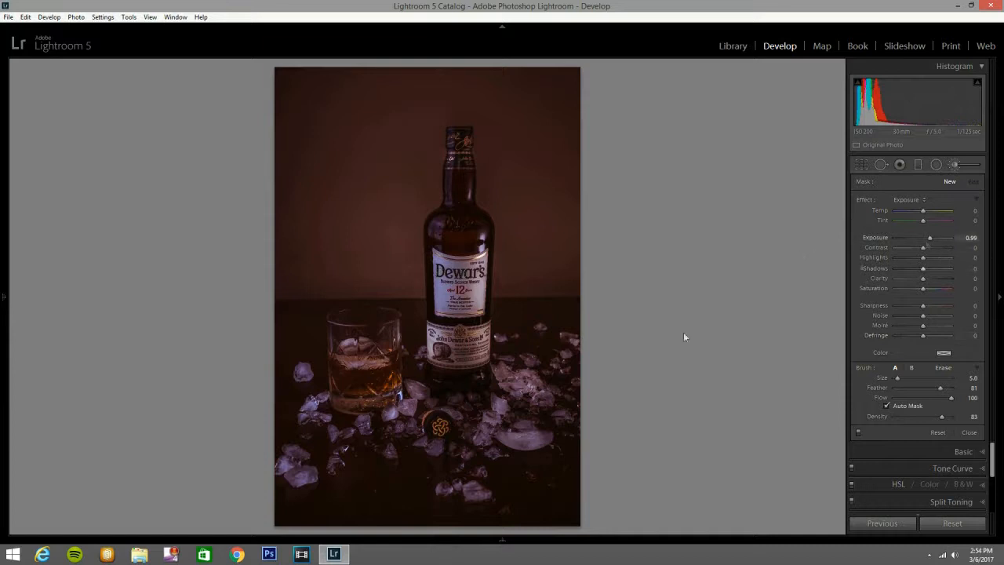
pyautogui.scroll(2, 504, 436)
pyautogui.moveTo(518, 436); pyautogui.dragTo(527, 436)
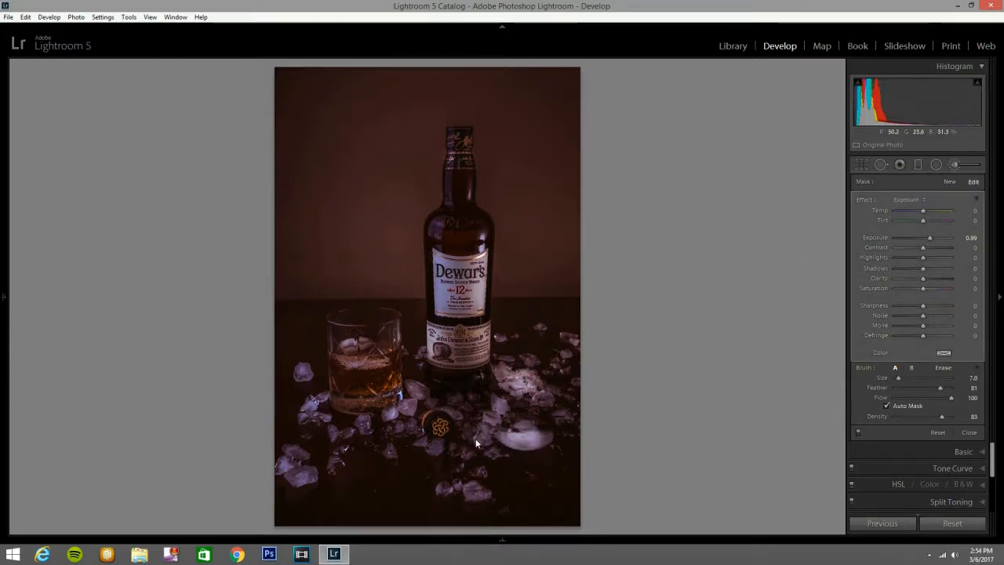
pyautogui.scroll(-3, 312, 409)
pyautogui.moveTo(344, 364)
pyautogui.mouseDown()
pyautogui.moveTo(369, 362)
pyautogui.moveTo(352, 353)
pyautogui.moveTo(351, 387)
pyautogui.moveTo(394, 389)
pyautogui.moveTo(346, 366)
pyautogui.moveTo(370, 383)
pyautogui.mouseUp()
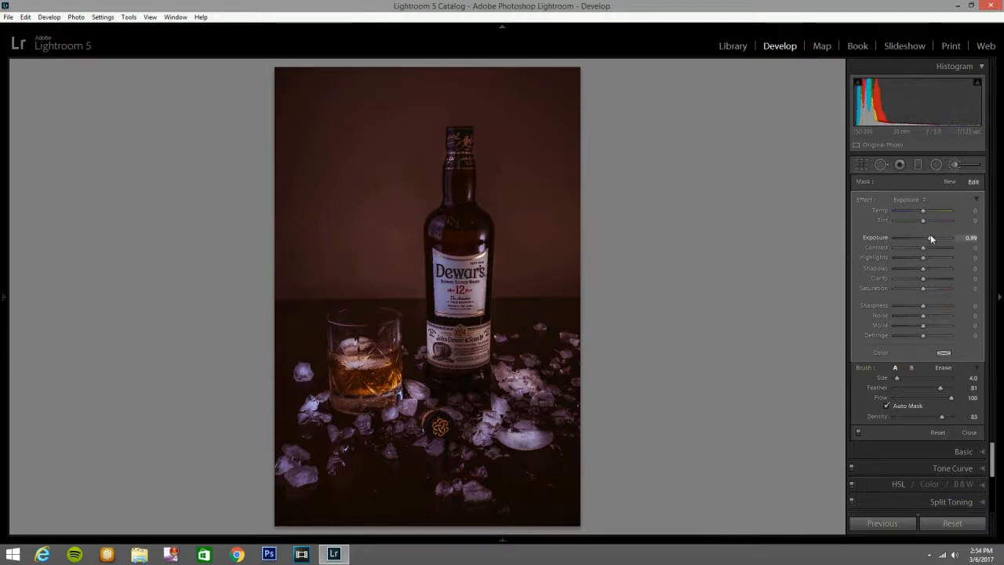
pyautogui.moveTo(931, 238); pyautogui.dragTo(929, 240)
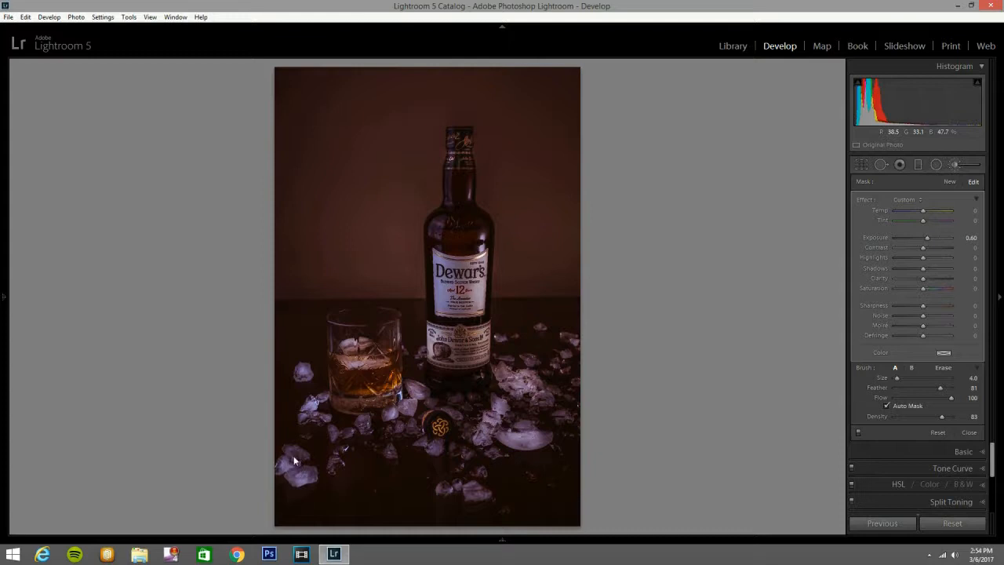
pyautogui.click(957, 165)
# Paint the bottle's neck and label with a new Exposure-effect brush at exposure 0.45 and finish the adjustment.
pyautogui.click(957, 166)
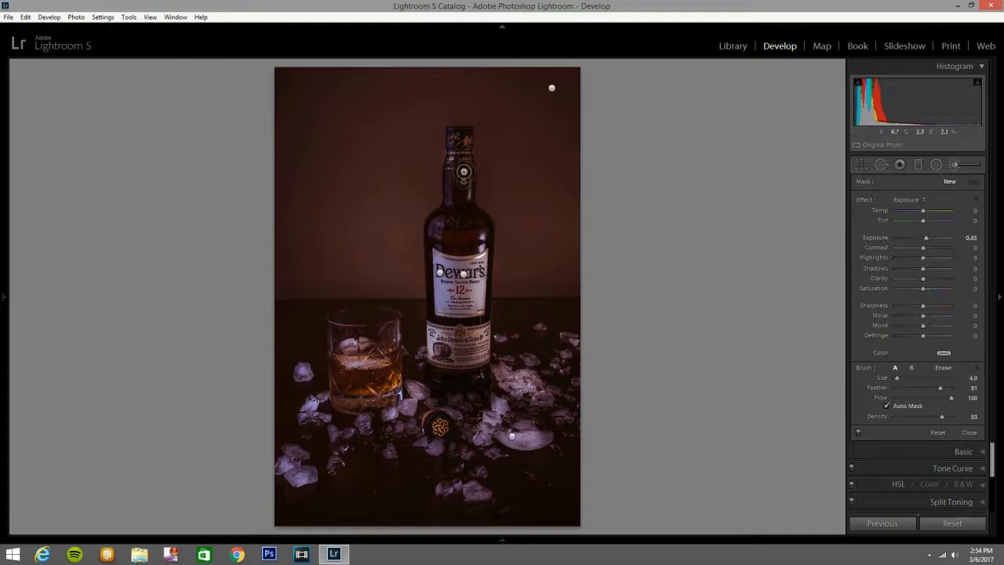
pyautogui.moveTo(457, 160)
pyautogui.mouseDown()
pyautogui.moveTo(446, 198)
pyautogui.moveTo(461, 186)
pyautogui.moveTo(462, 137)
pyautogui.moveTo(451, 192)
pyautogui.moveTo(450, 142)
pyautogui.moveTo(463, 133)
pyautogui.moveTo(436, 243)
pyautogui.moveTo(436, 233)
pyautogui.moveTo(456, 169)
pyautogui.moveTo(436, 235)
pyautogui.moveTo(447, 270)
pyautogui.mouseUp()
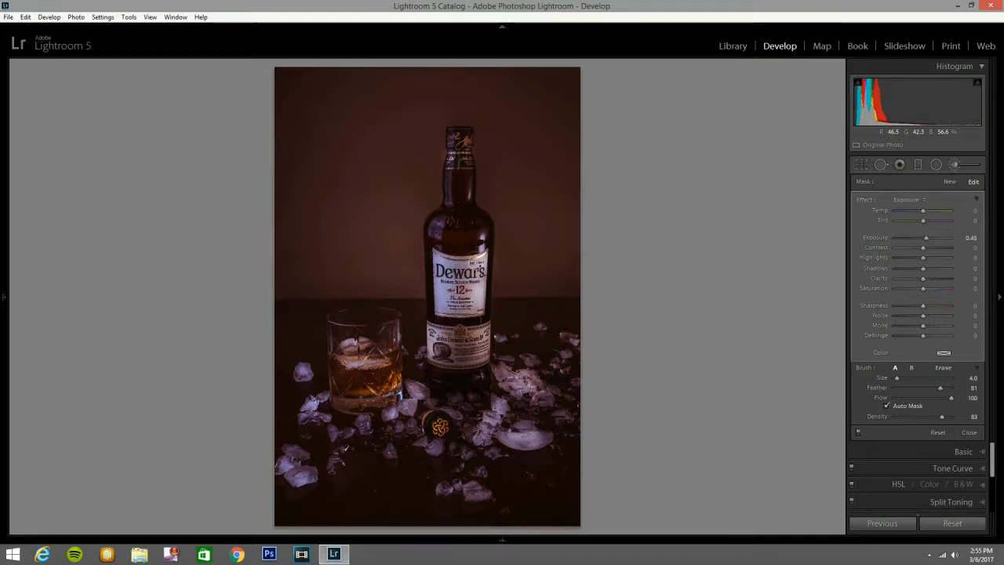
pyautogui.click(954, 165)
# Paint small spots on the bottle's shoulder and neck with a new size 1.0 brush at clarity -100 and sharpness -100, finishing the adjustment.
pyautogui.click(953, 165)
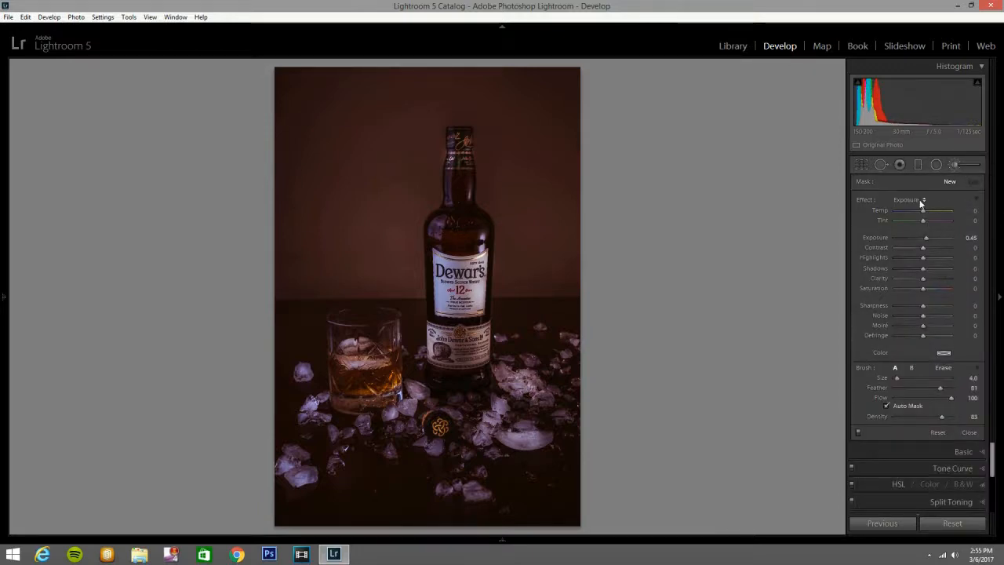
pyautogui.click(921, 201)
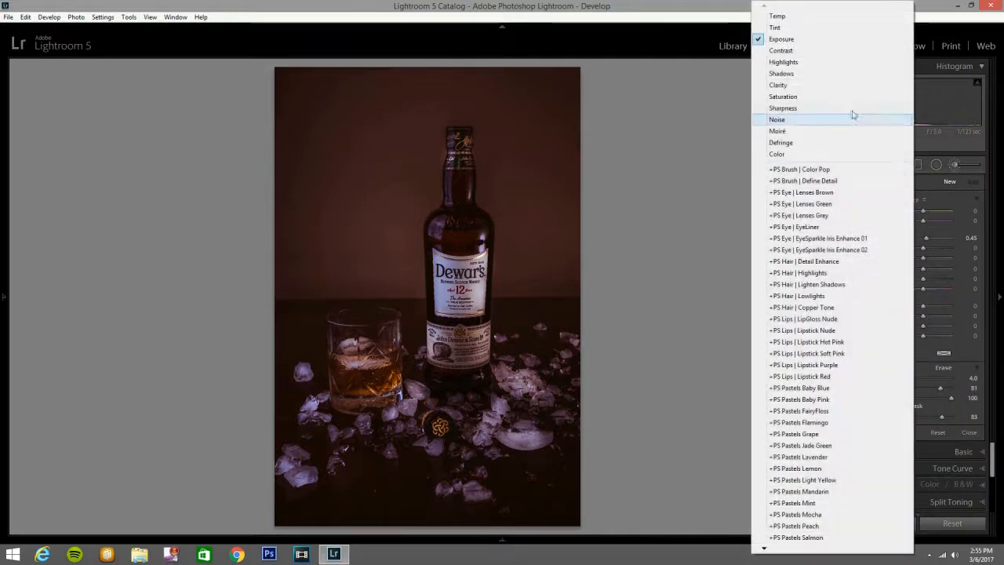
pyautogui.click(807, 88)
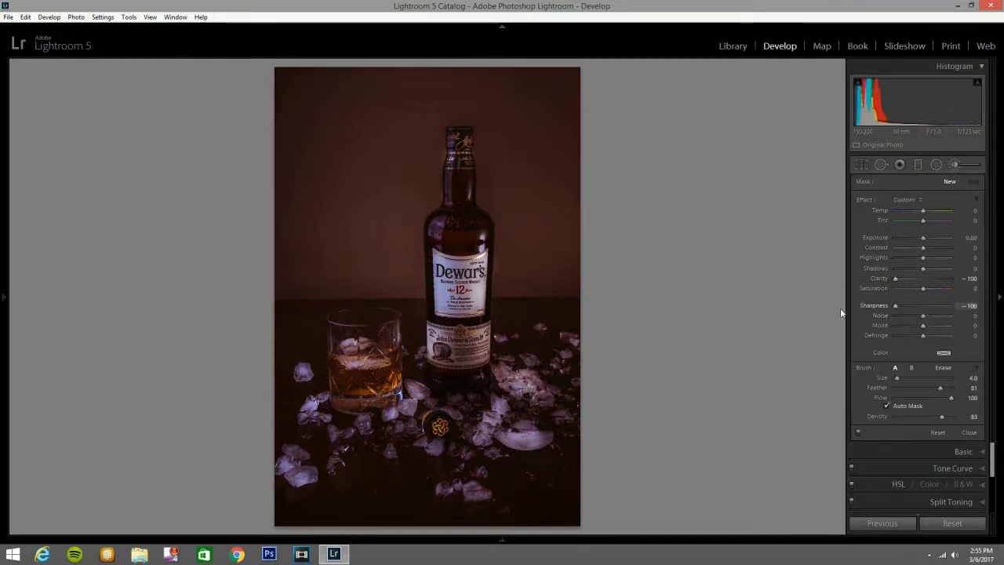
pyautogui.scroll(-3, 482, 240)
pyautogui.moveTo(481, 240); pyautogui.dragTo(480, 242)
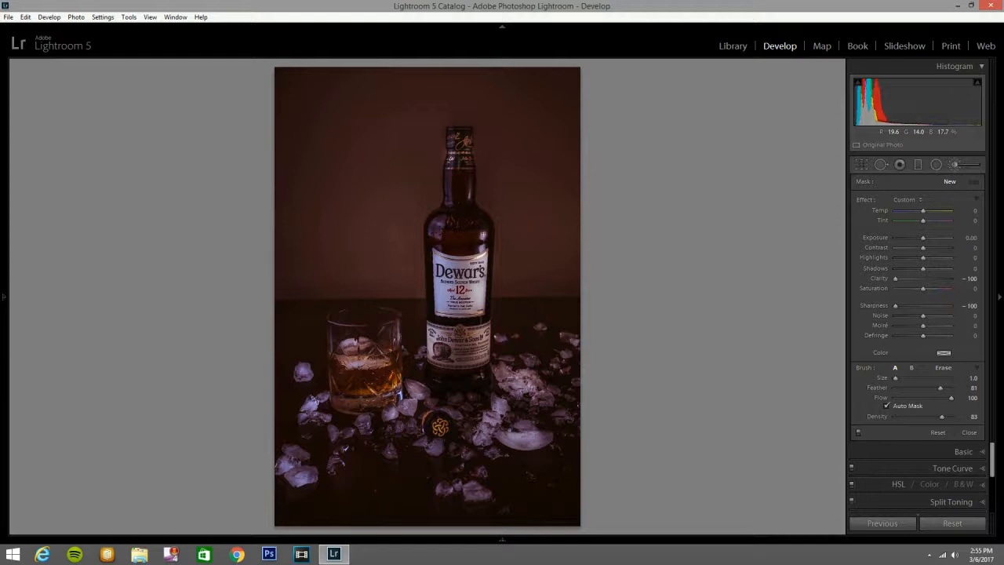
pyautogui.click(468, 194)
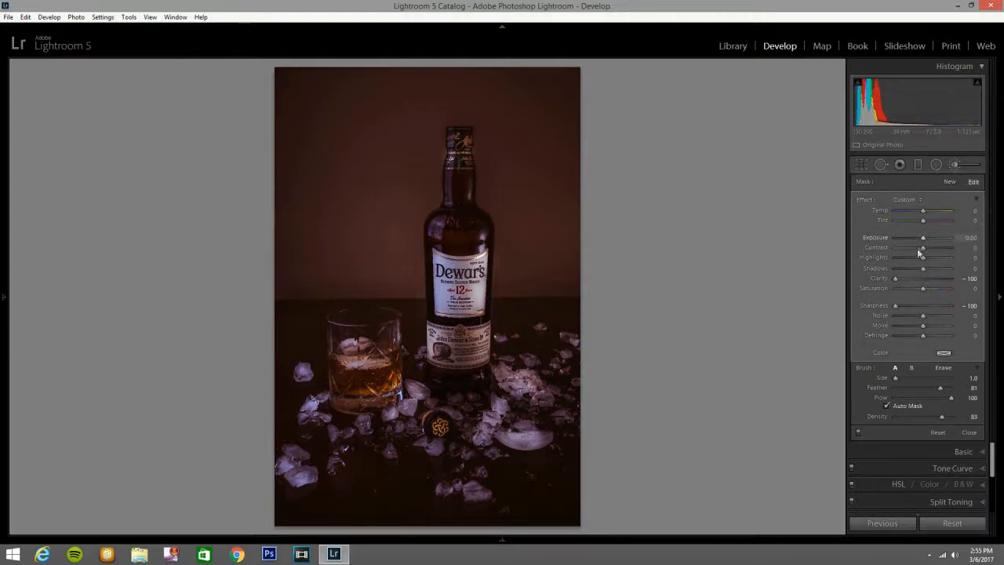
pyautogui.press('Down')
pyautogui.press('Down')
pyautogui.click(956, 165)
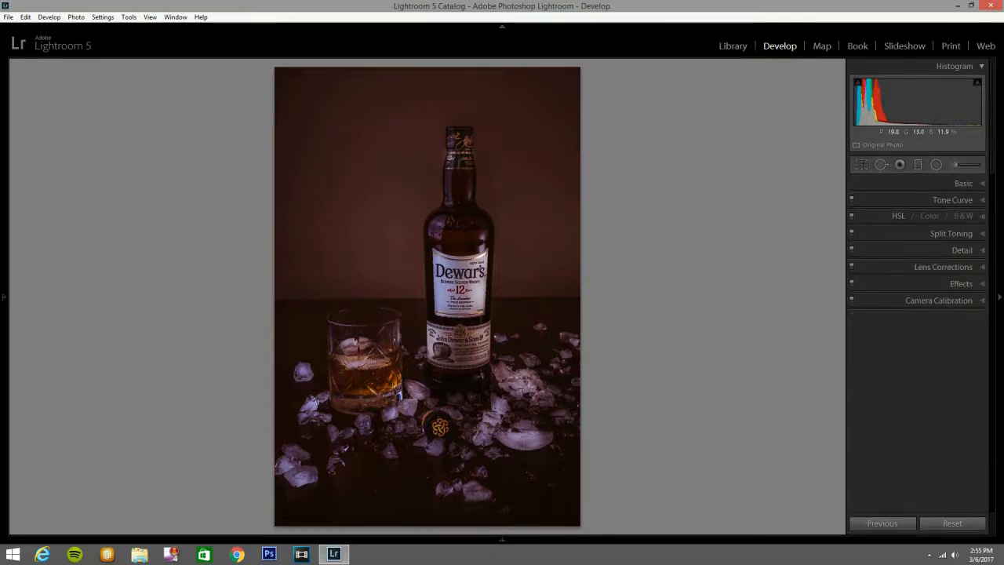
# Darken the photo's edges with a Highlight Priority post-crop vignette at amount -34.
pyautogui.click(936, 164)
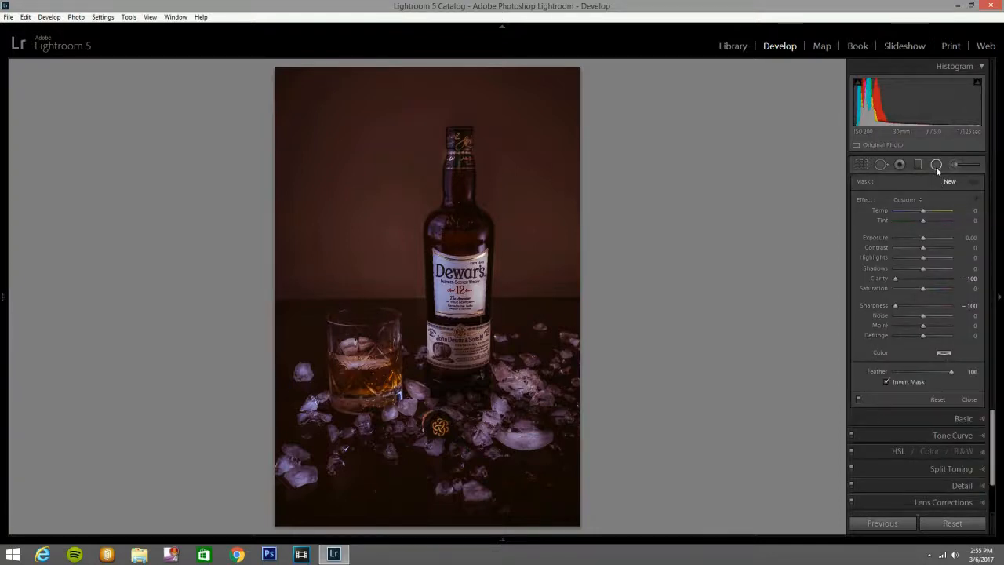
pyautogui.click(936, 165)
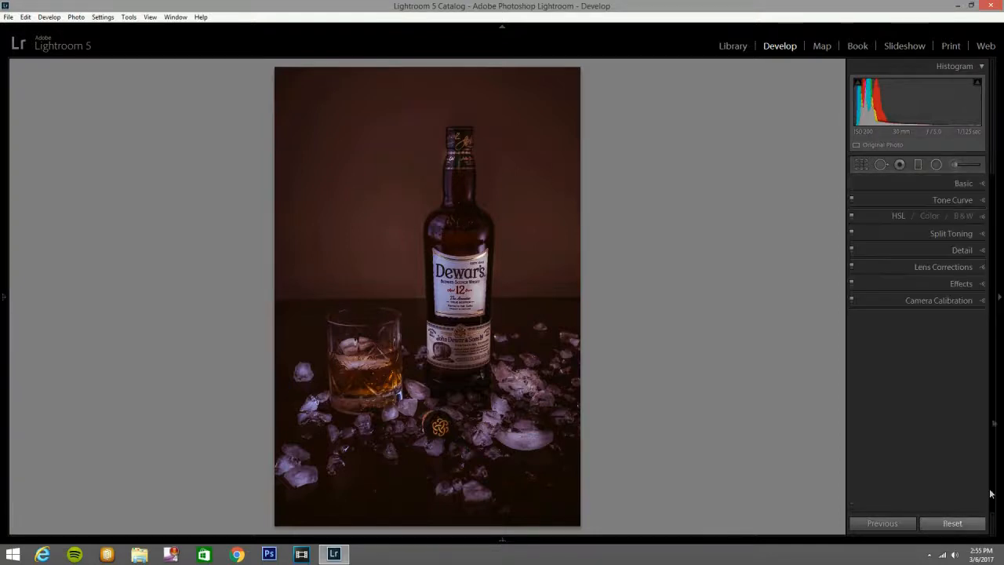
pyautogui.click(981, 286)
pyautogui.moveTo(929, 322); pyautogui.dragTo(918, 322)
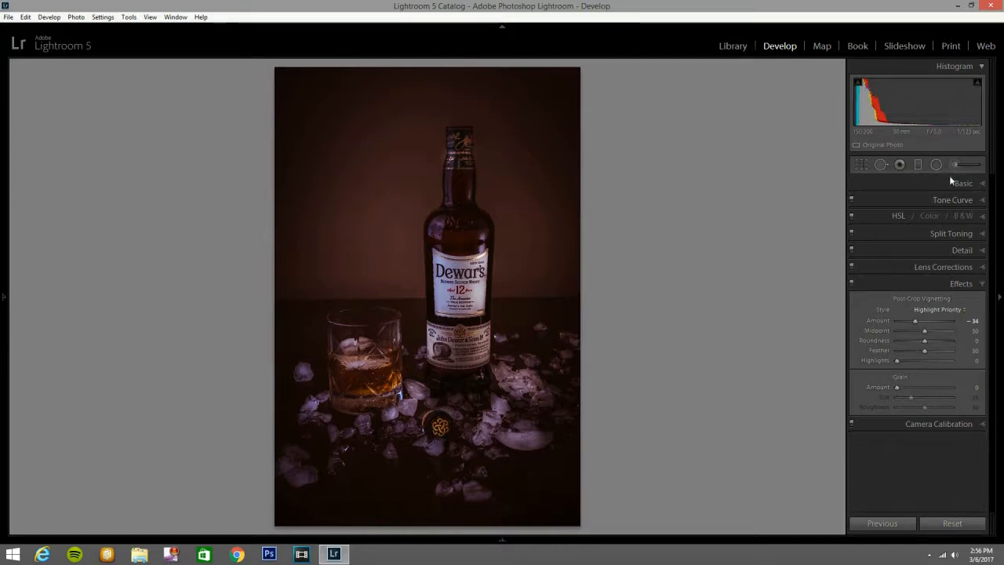
pyautogui.click(980, 285)
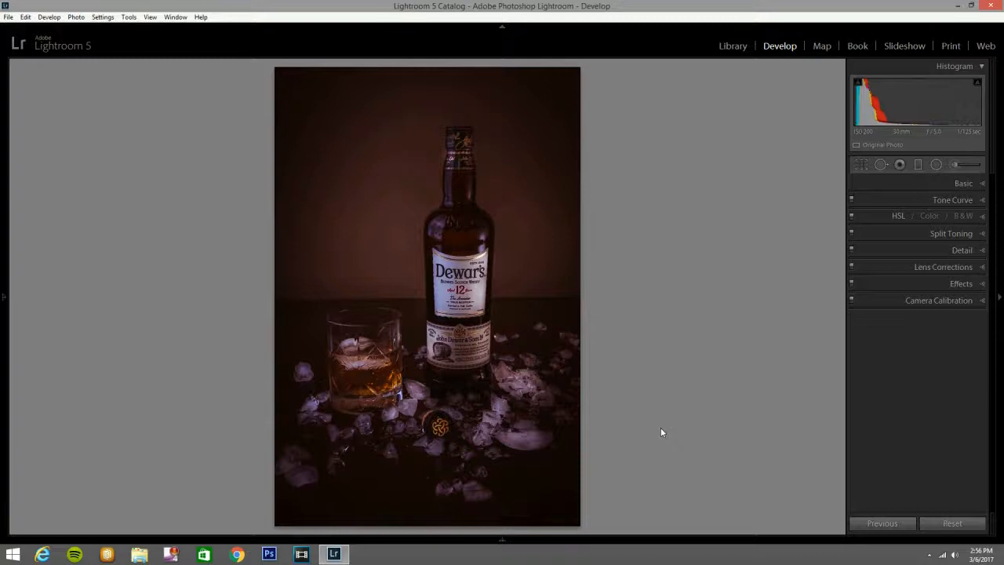
# Compare the before and after versions side by side with the interface blacked out, ending on the edited photo alone.
pyautogui.press('y')
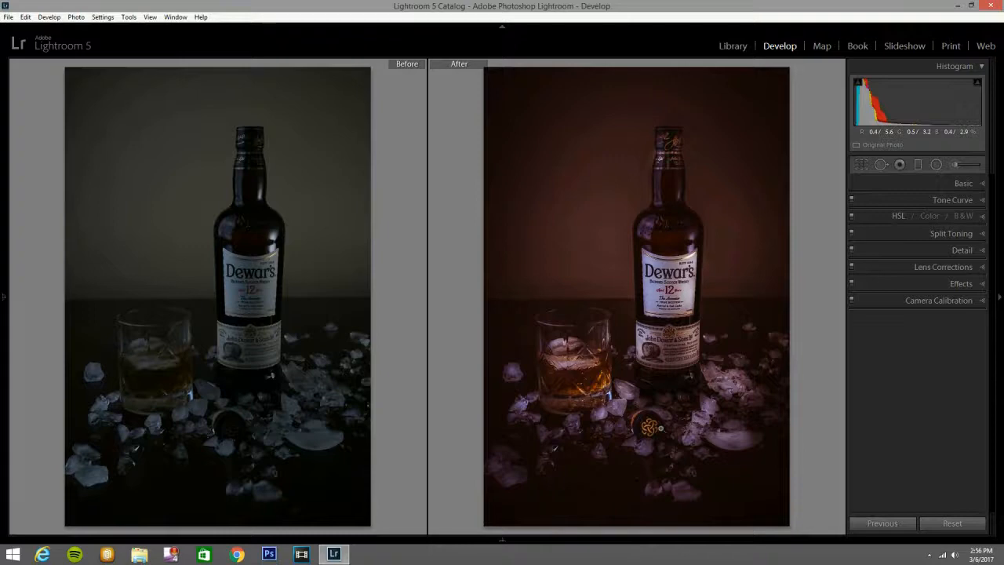
pyautogui.press('l')
pyautogui.press('l')
pyautogui.press('l')
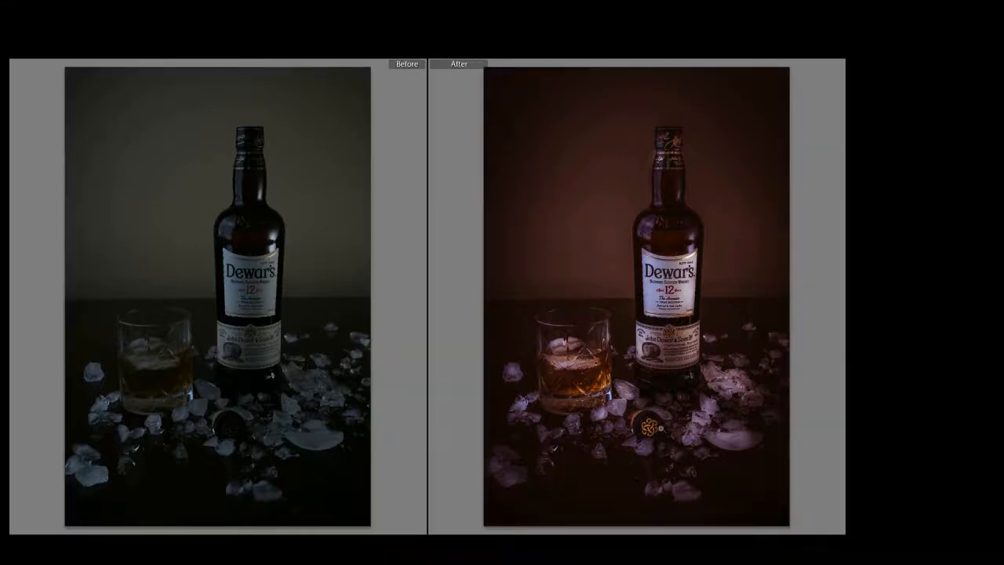
pyautogui.press('l')
pyautogui.press('l')
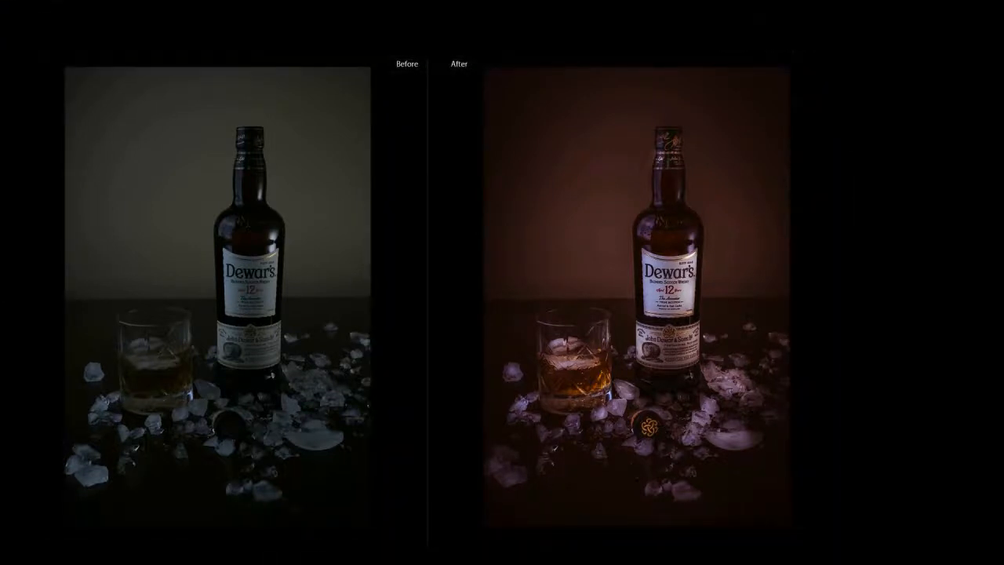
pyautogui.press('y')
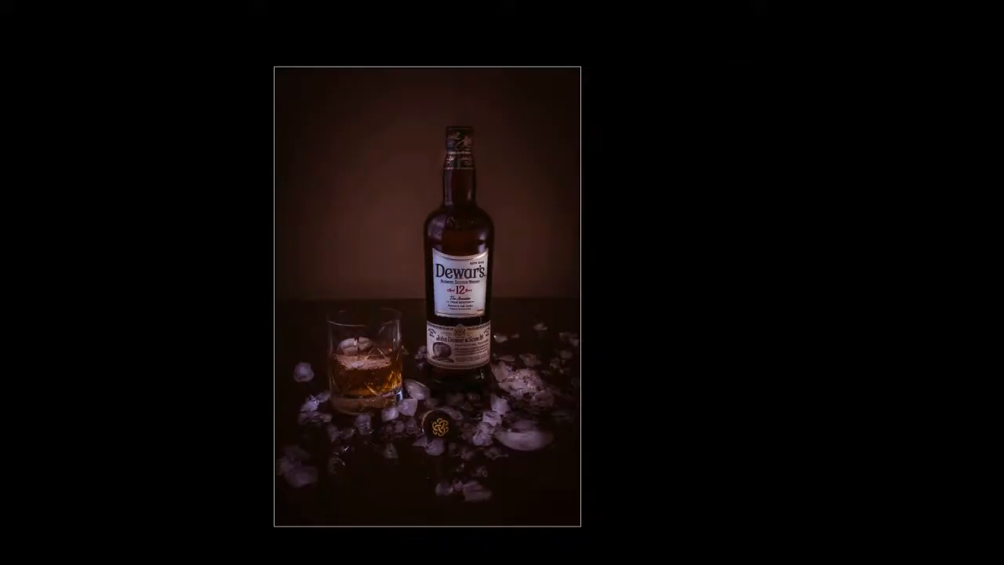